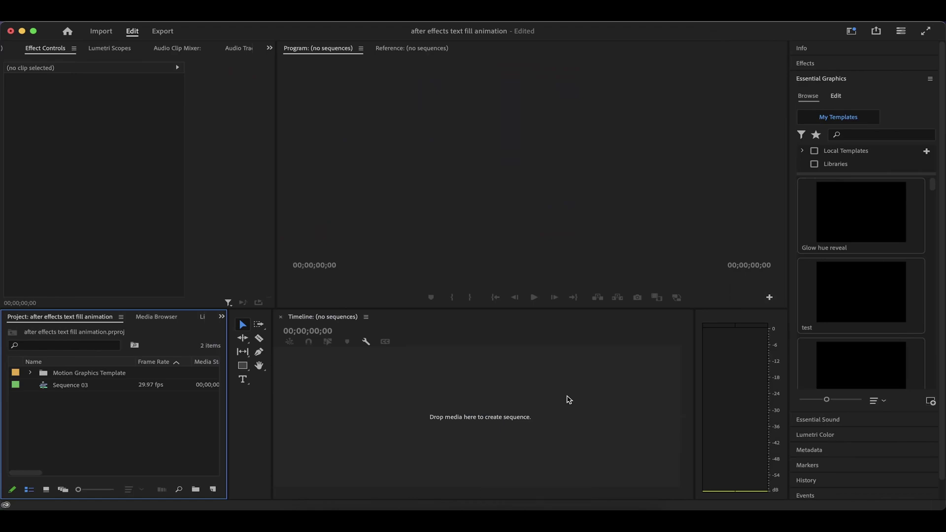
Create Sequence 04 from the UHD (4K) 2160p 29.97 fps sequence preset.
right_click(144, 416)
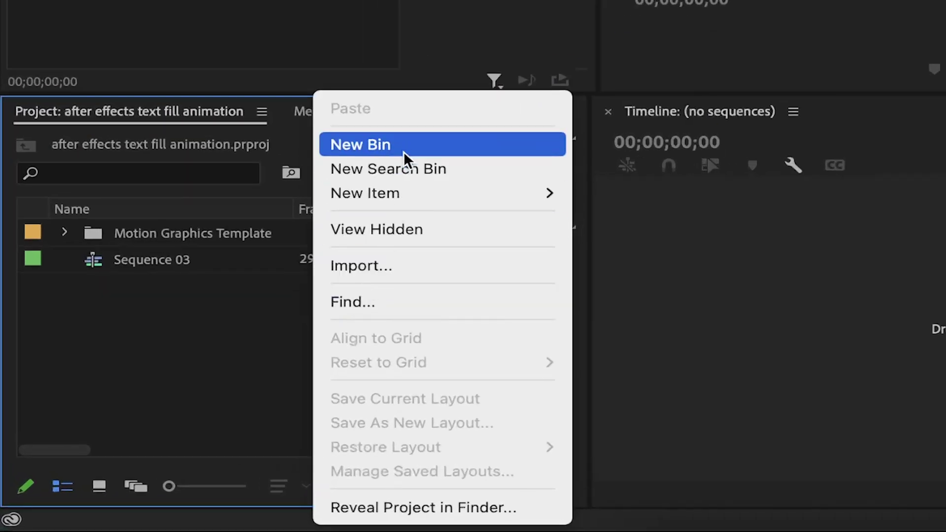
mouse_move(401, 191)
left_click(614, 187)
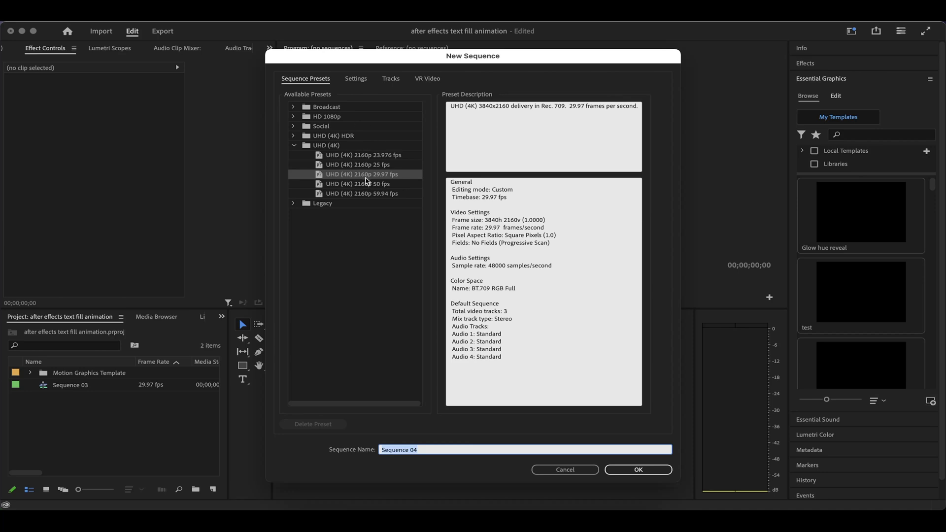
left_click(622, 473)
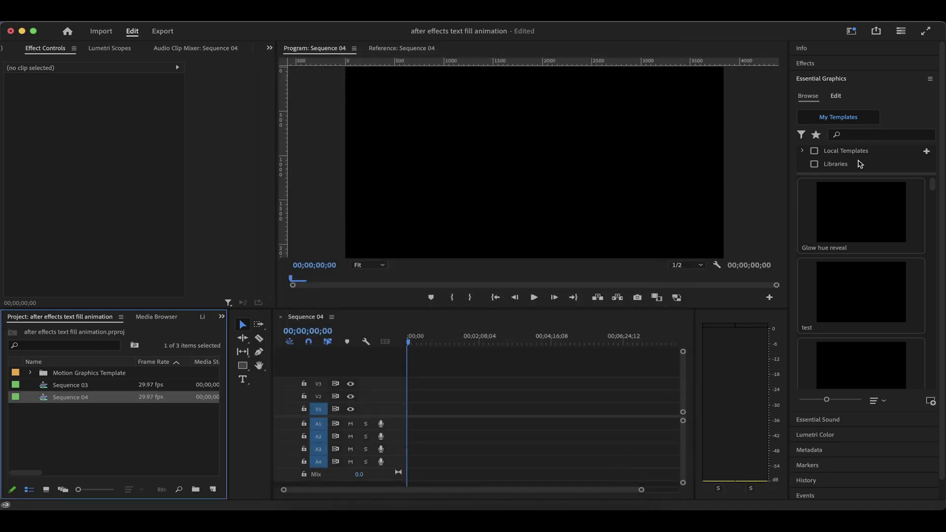
Install 'Fill Animation by Mazee Tech.mogrt' from Downloads through the Essential Graphics Browse panel.
left_click(841, 80)
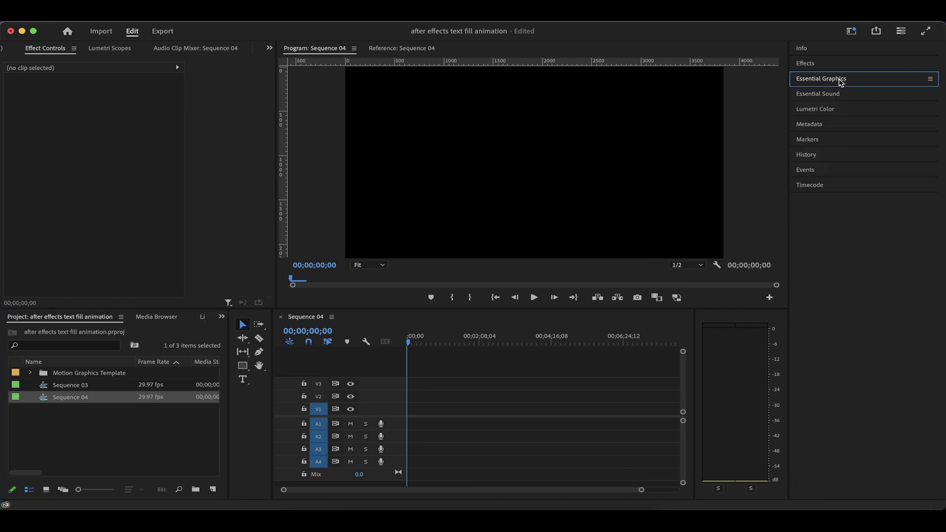
left_click(840, 79)
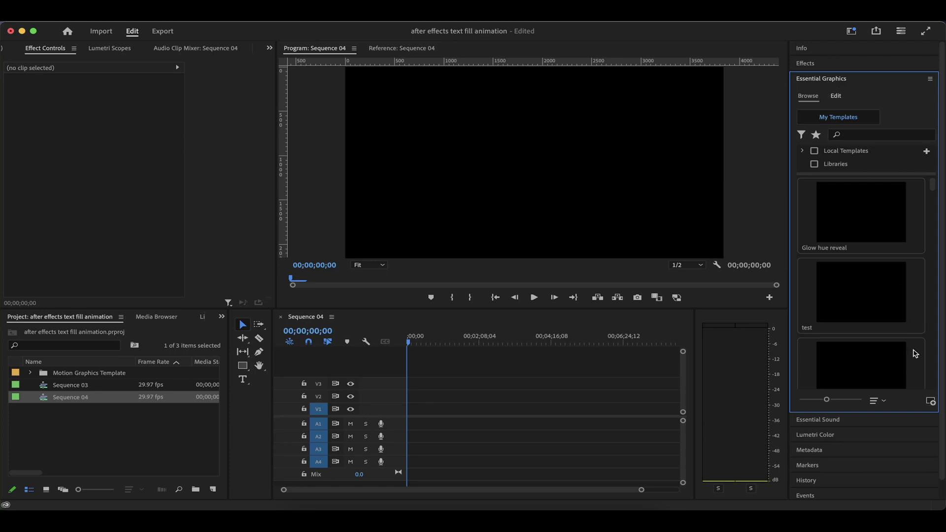
left_click(930, 403)
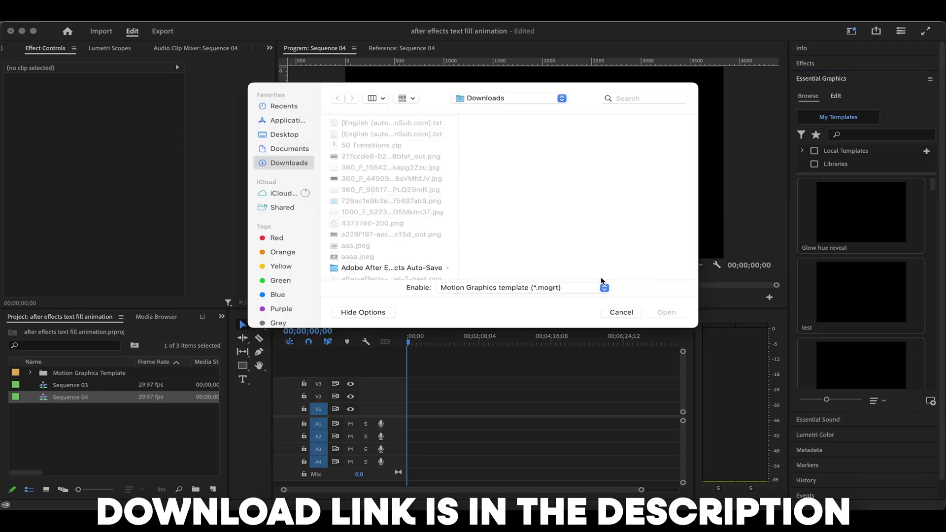
scroll(386, 245, "down", 10)
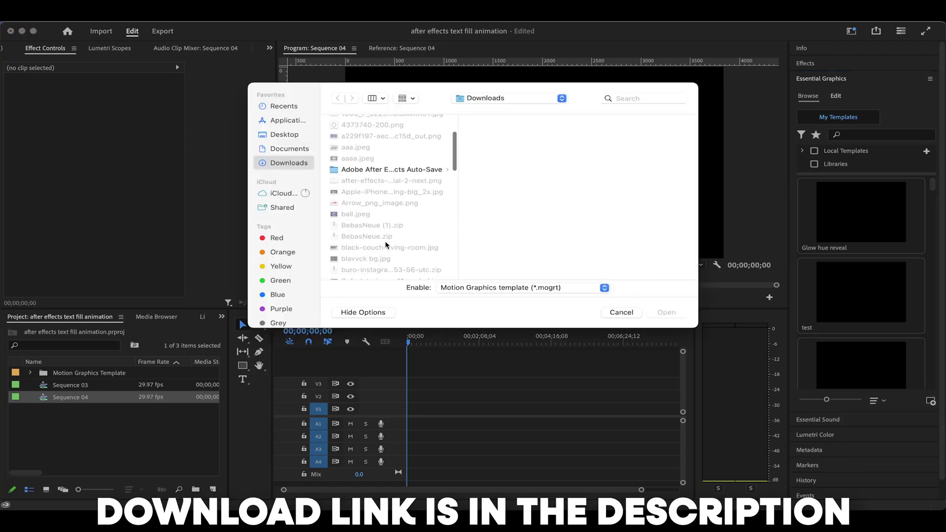
scroll(386, 245, "down", 3)
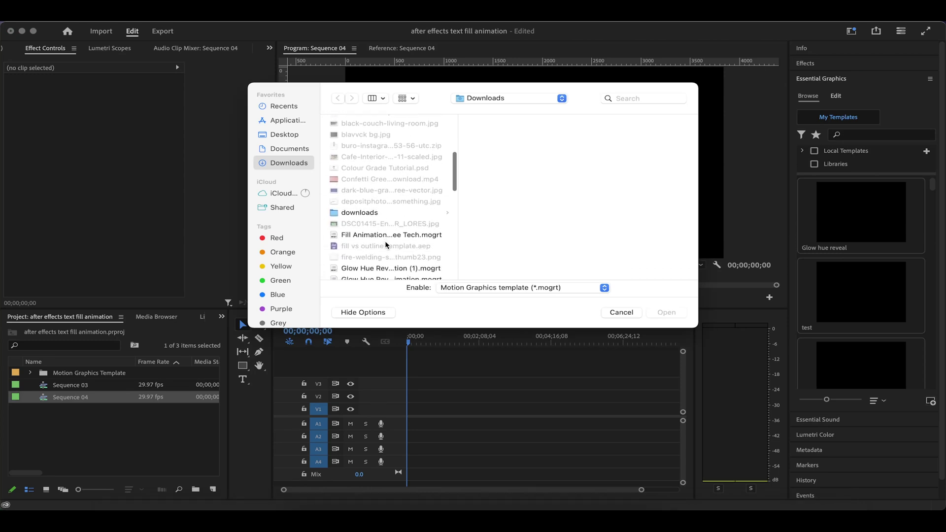
left_click(385, 235)
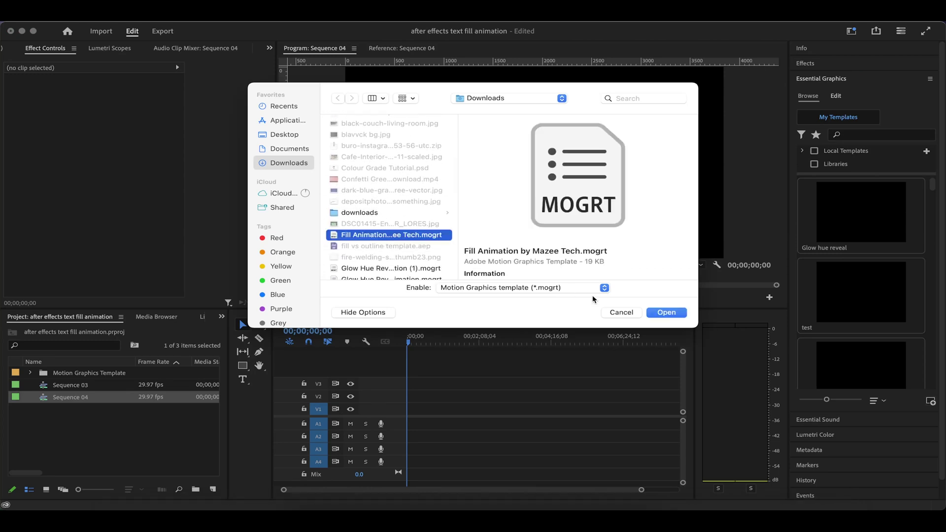
left_click(672, 316)
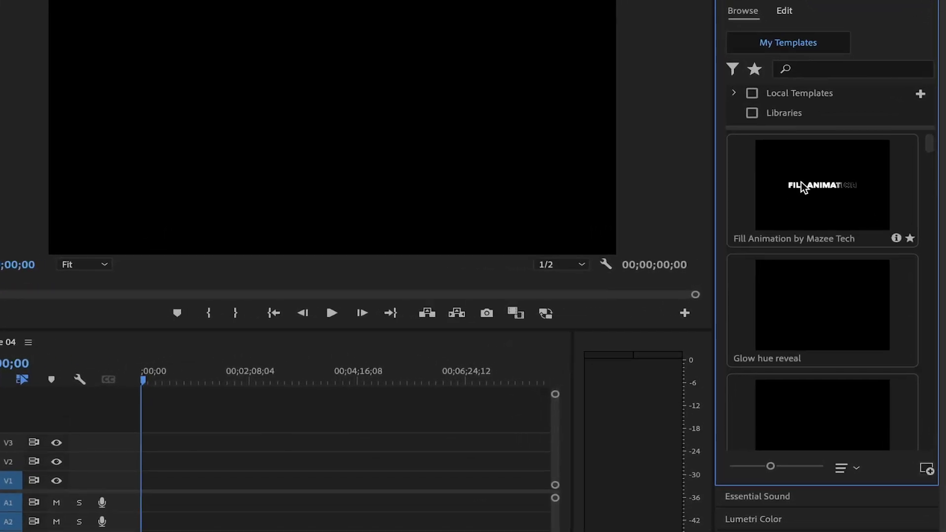
Place the Fill Animation template on V1 and retype its title as 'MAZEE TECH'.
left_click_drag(806, 178, 148, 488)
key("equal")
key("equal")
key("equal")
key("equal")
key("equal")
key("equal")
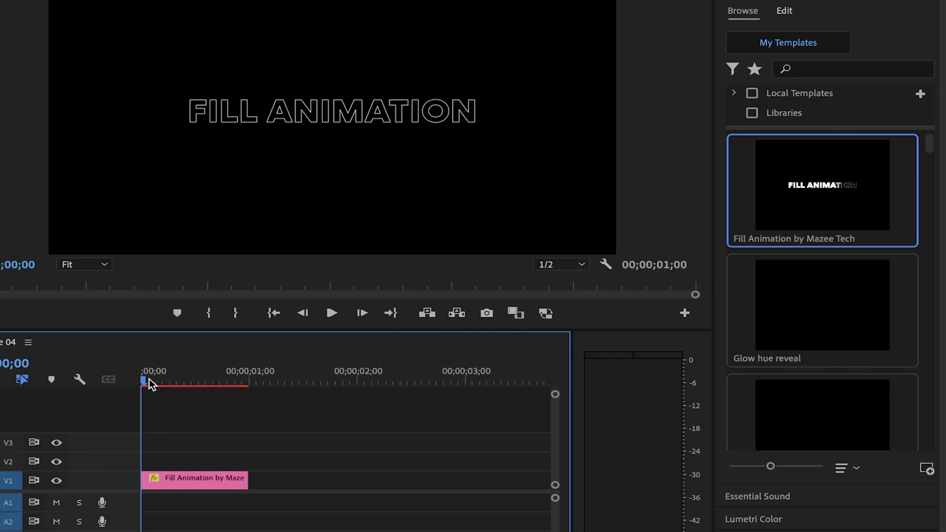
left_click(229, 465)
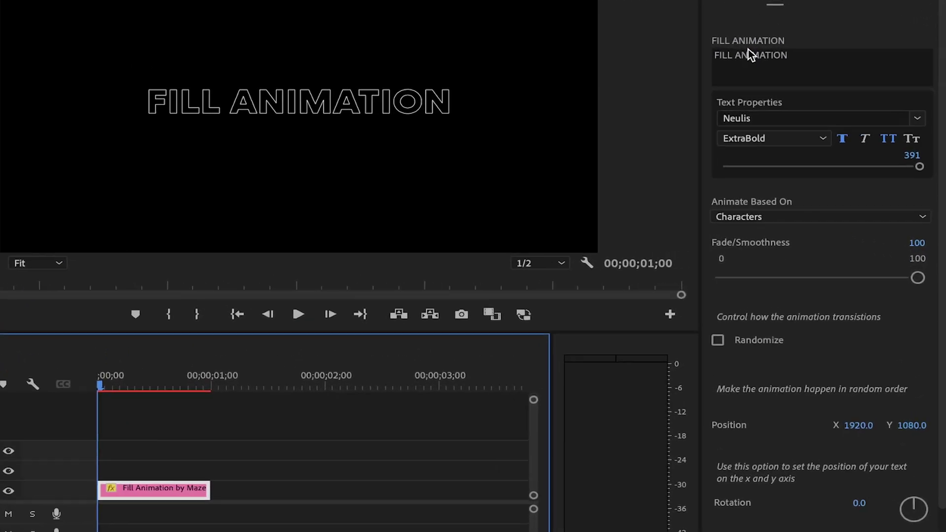
left_click(827, 133)
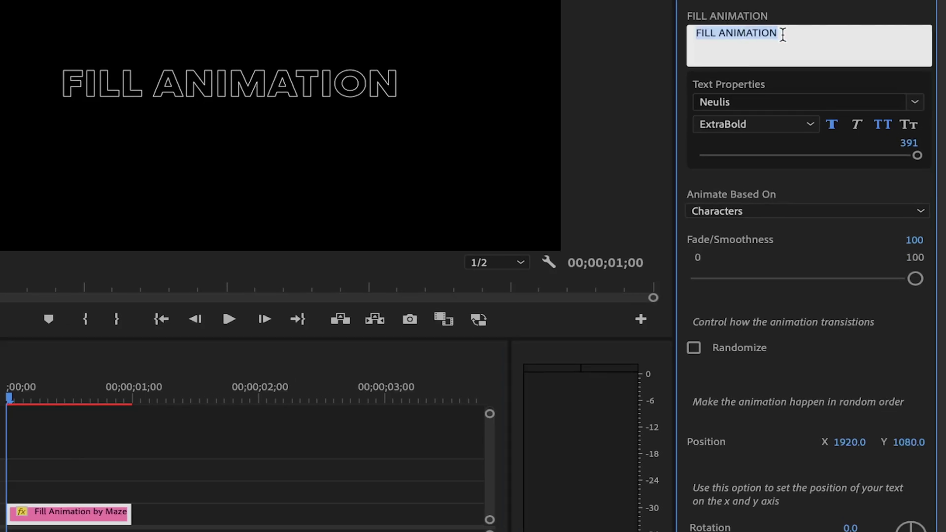
type("MAZEE TE")
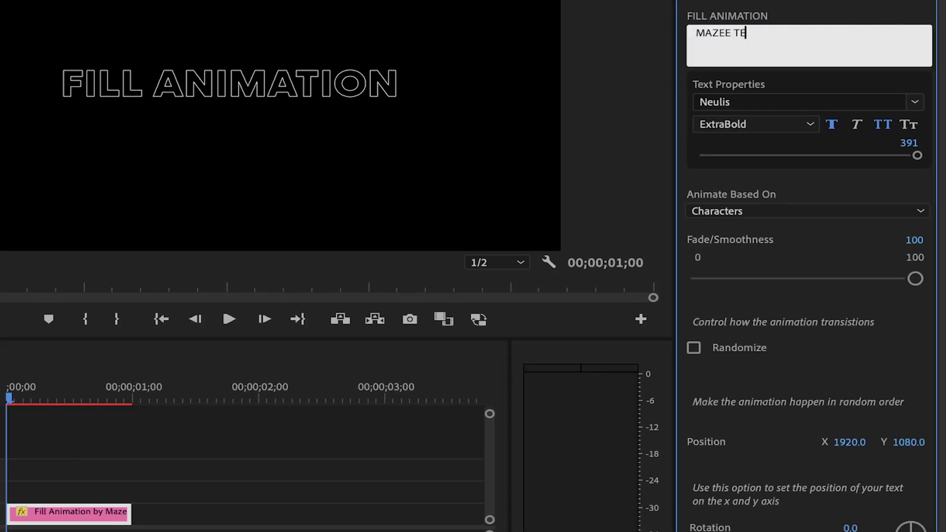
type("CH")
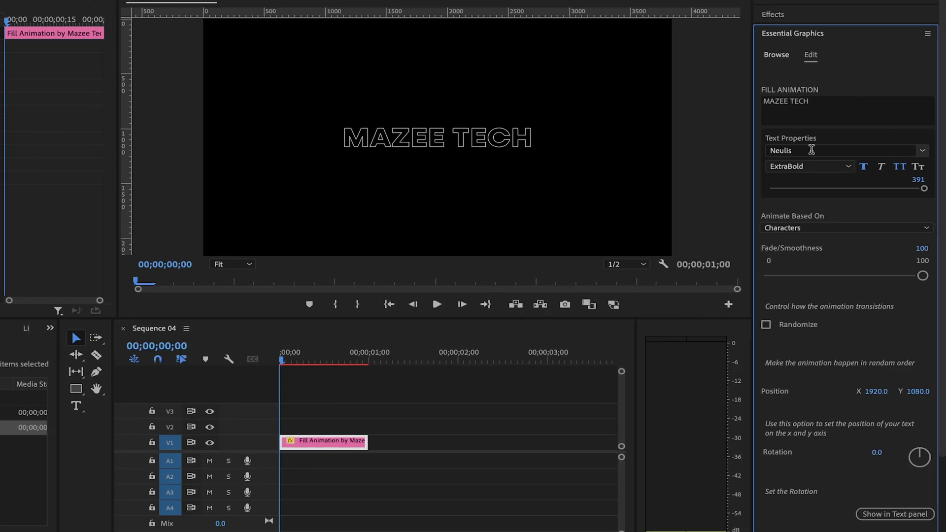
left_click(745, 104)
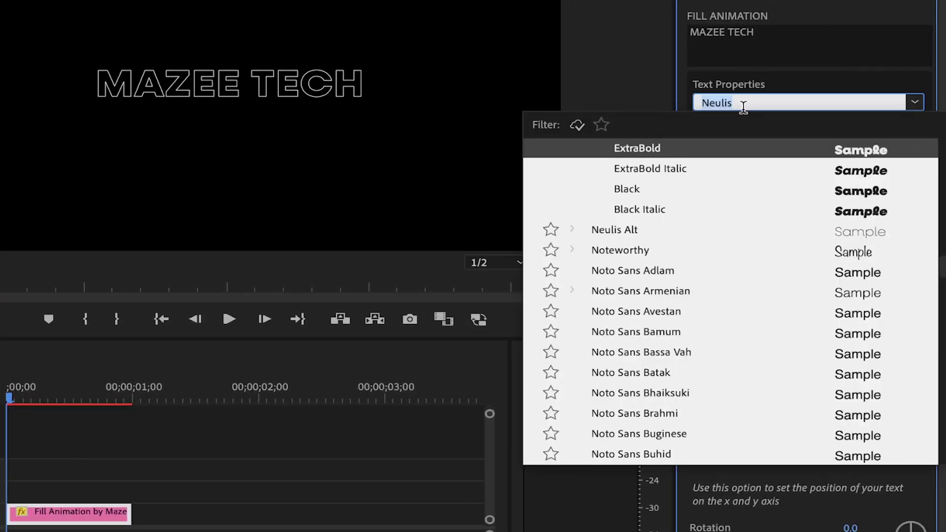
Keep the ExtraBold weight and enlarge the MAZEE TECH title to size 400.
left_click(783, 78)
left_click(734, 123)
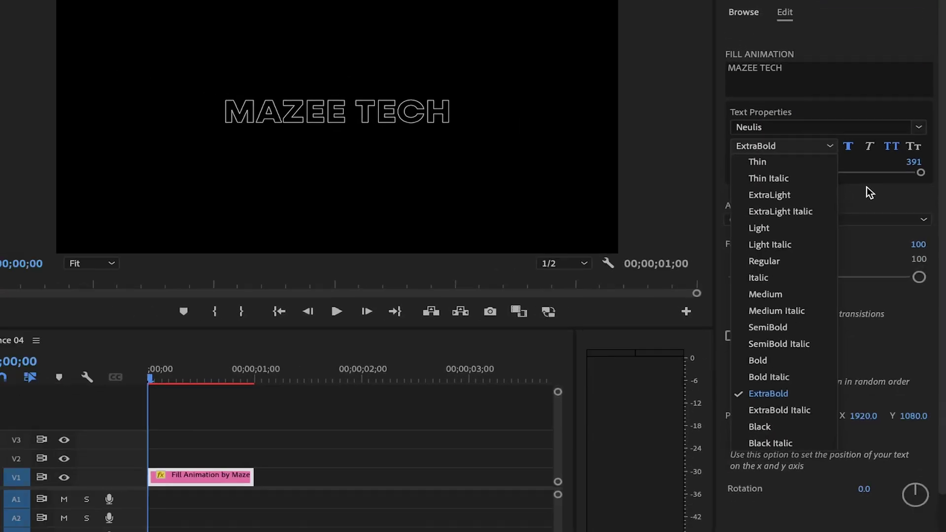
left_click(897, 169)
mouse_move(928, 208)
left_mouse_down()
mouse_move(916, 206)
mouse_move(935, 206)
left_mouse_up()
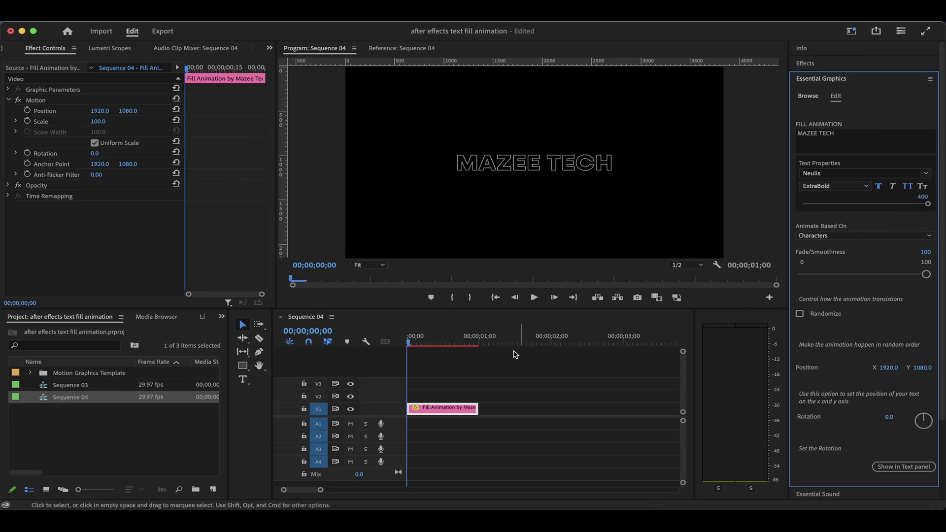
Play the sequence from the start to preview the letters filling in, then stop it.
key("space")
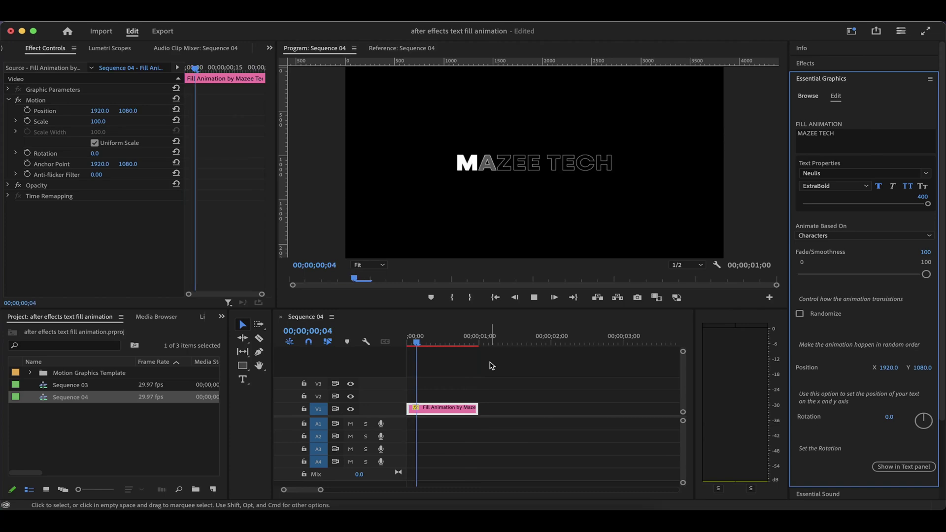
left_click(413, 344)
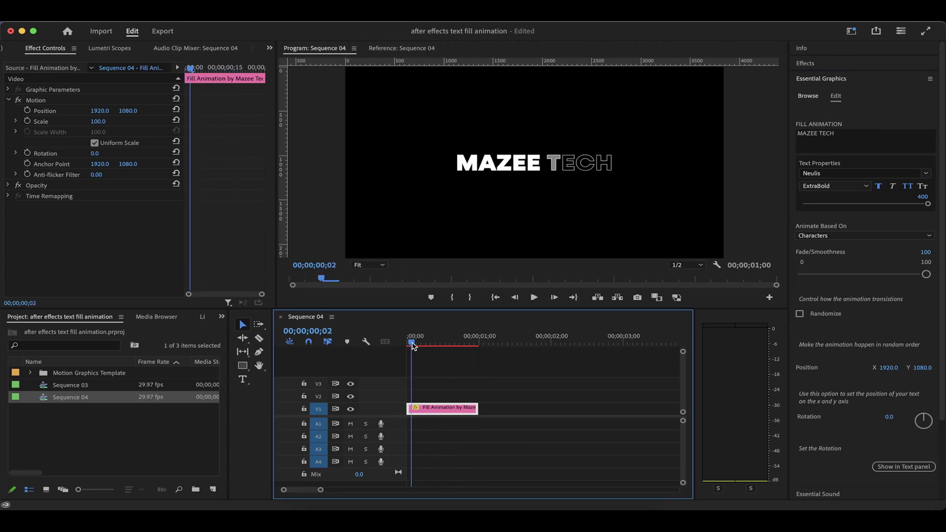
key("space")
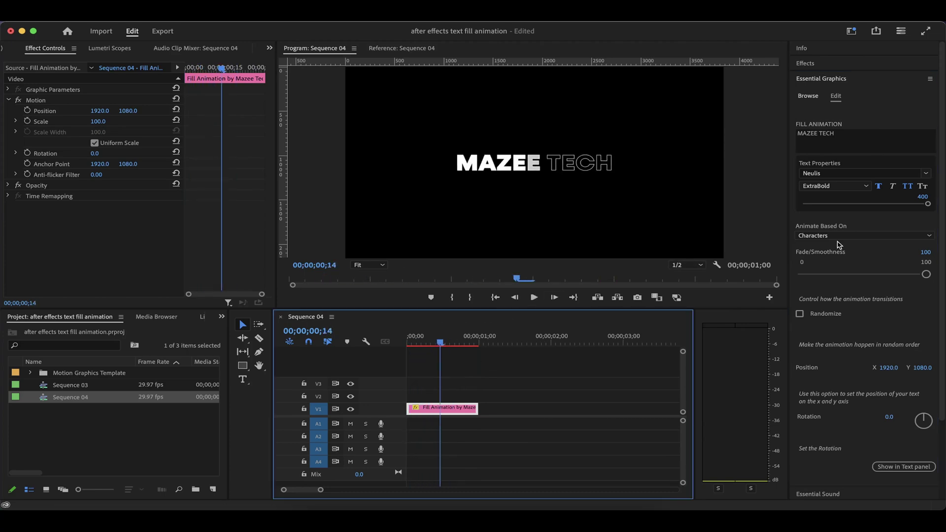
left_click(831, 236)
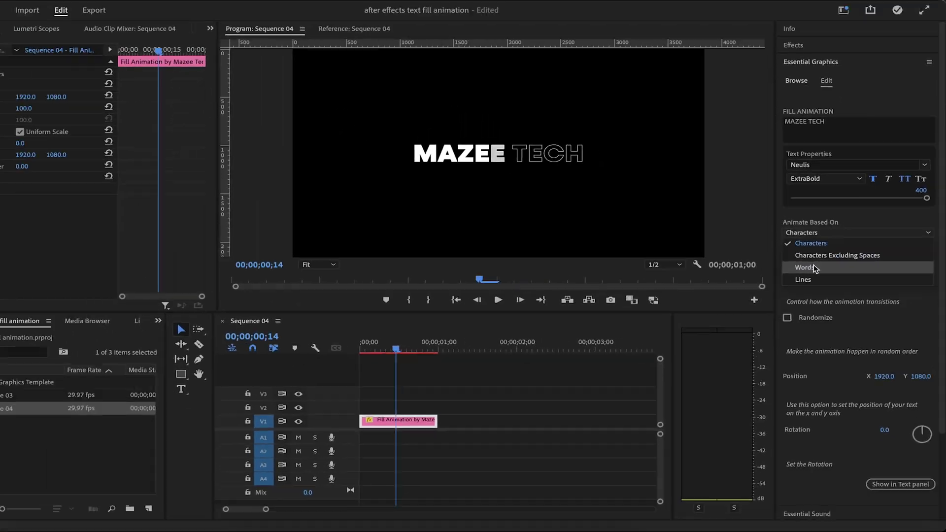
Try a word-based fill with Fade/Smoothness lowered to 0, scrubbing to review it.
left_click(722, 267)
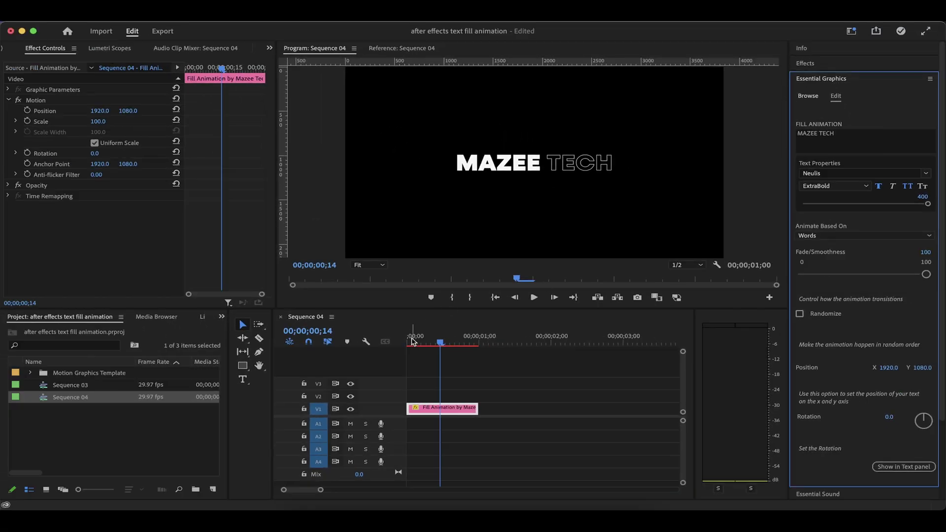
left_click(412, 342)
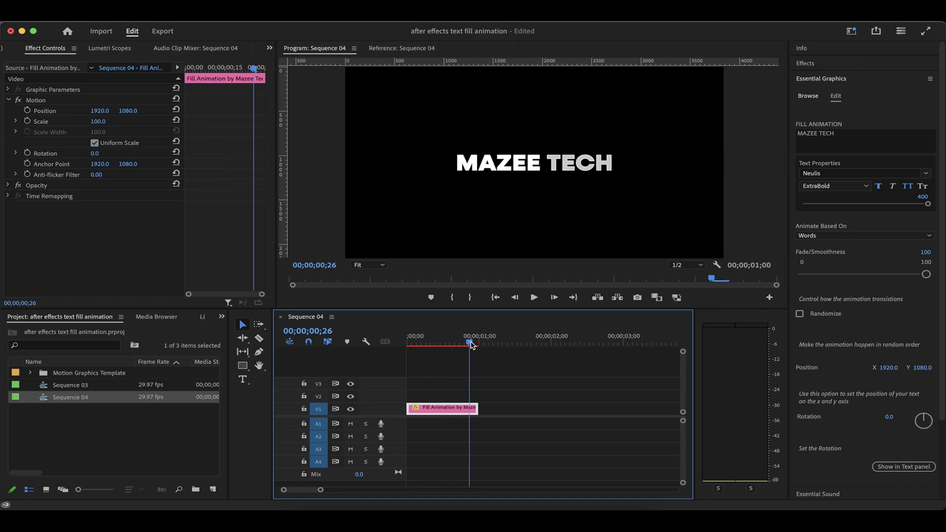
left_click_drag(470, 343, 442, 344)
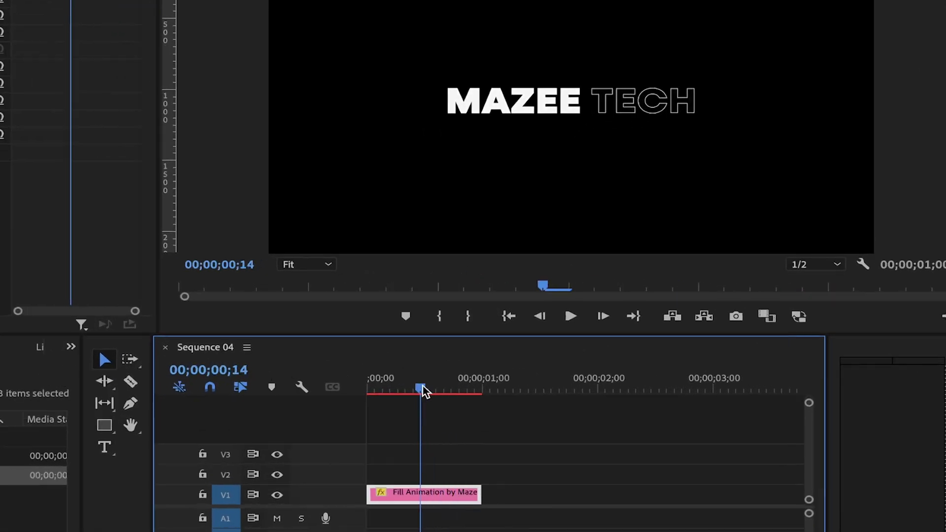
left_click_drag(423, 391, 428, 390)
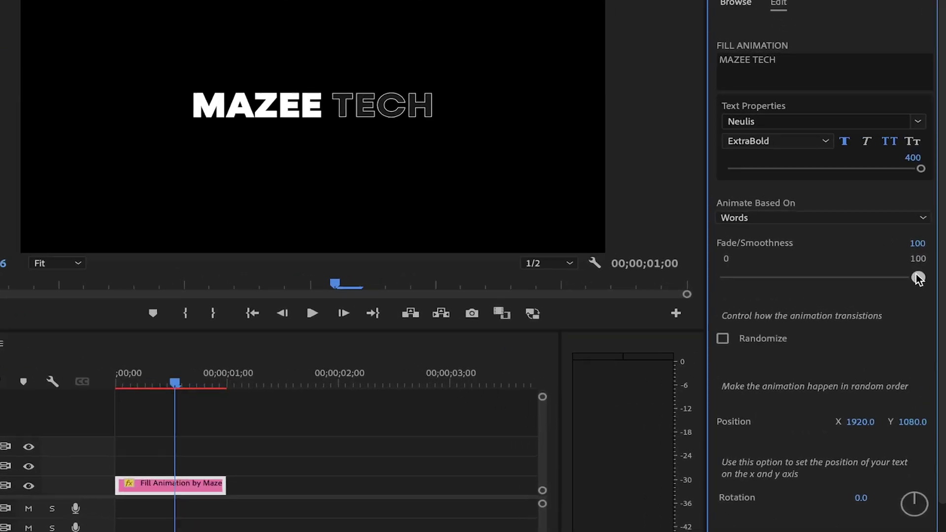
left_click_drag(927, 274, 876, 274)
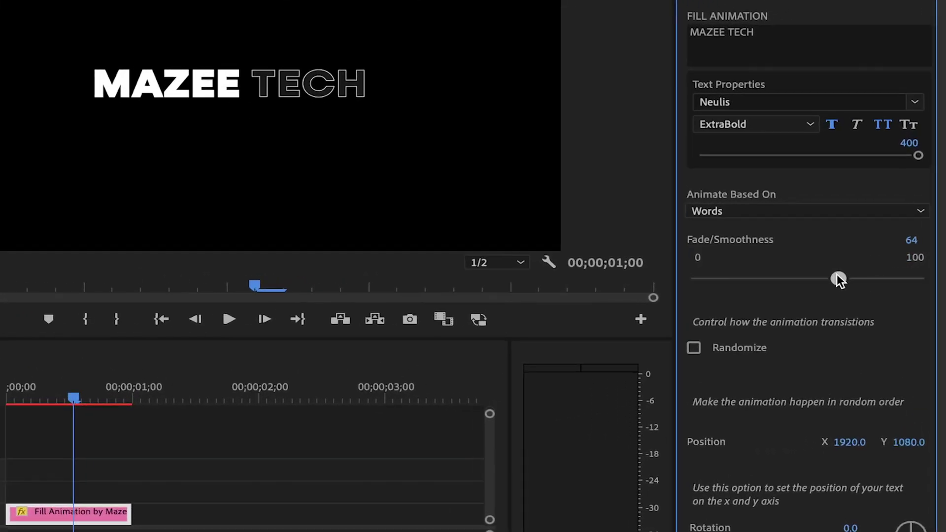
left_click_drag(702, 281, 677, 281)
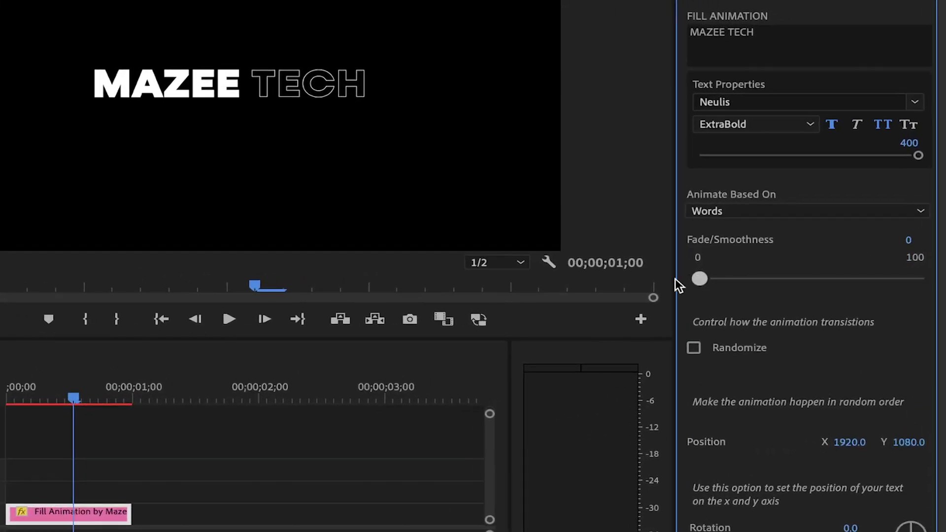
left_click_drag(75, 397, 54, 403)
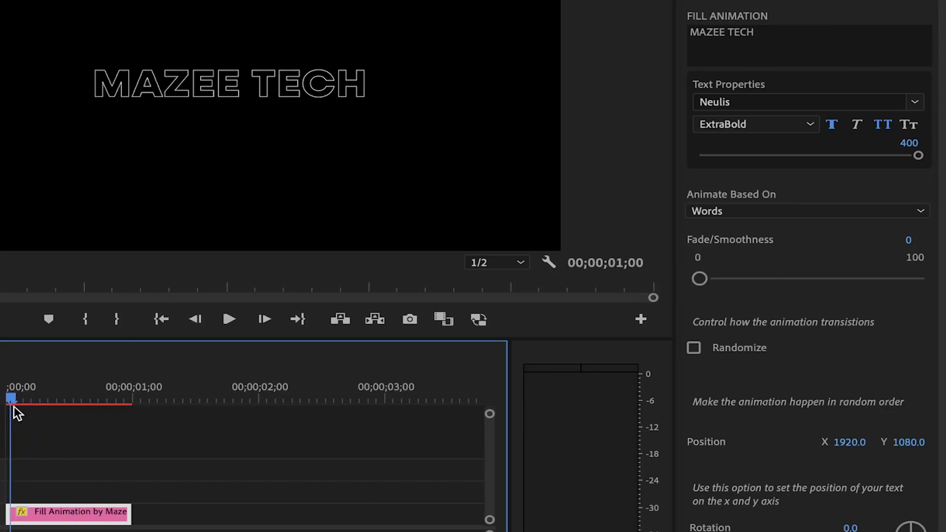
left_click_drag(433, 345, 416, 343)
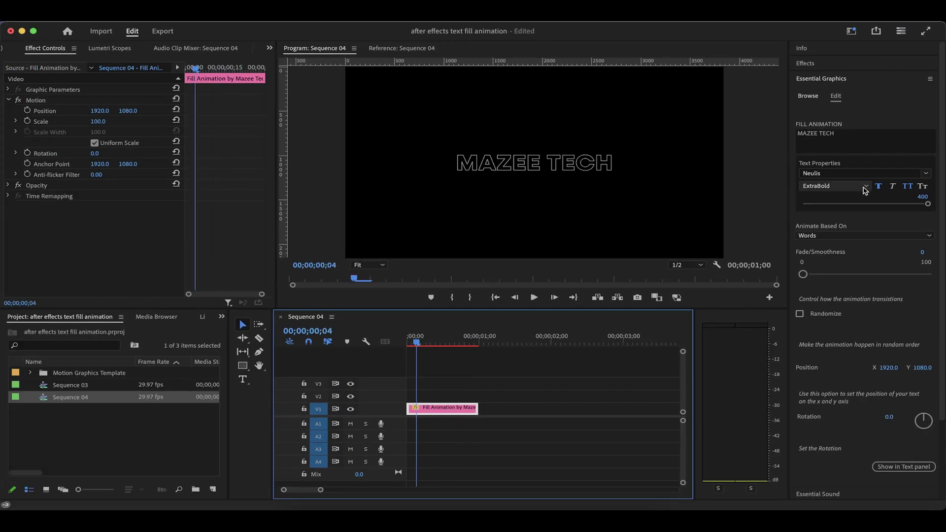
Set Animate Based On to Characters and Fade/Smoothness to 100, scrubbing to preview.
left_click(831, 235)
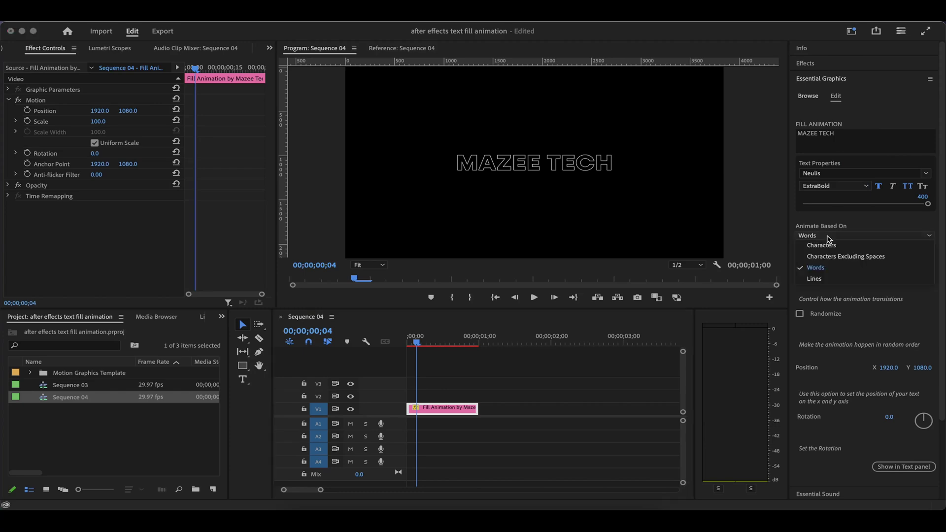
left_click(829, 246)
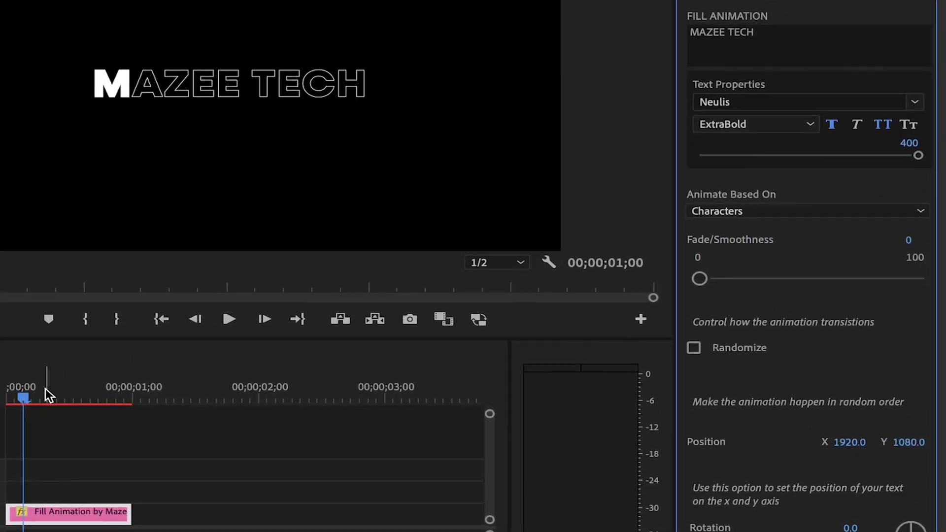
left_click_drag(23, 398, 73, 390)
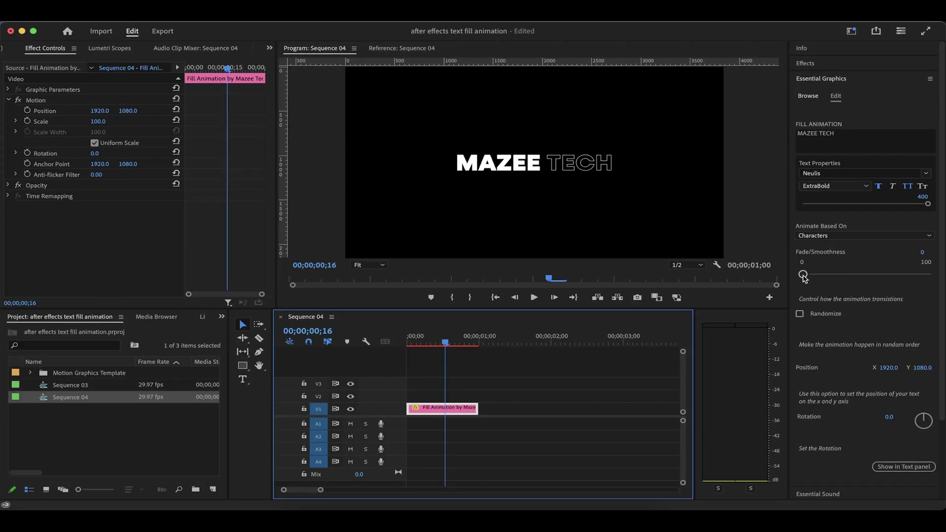
left_click_drag(699, 279, 799, 279)
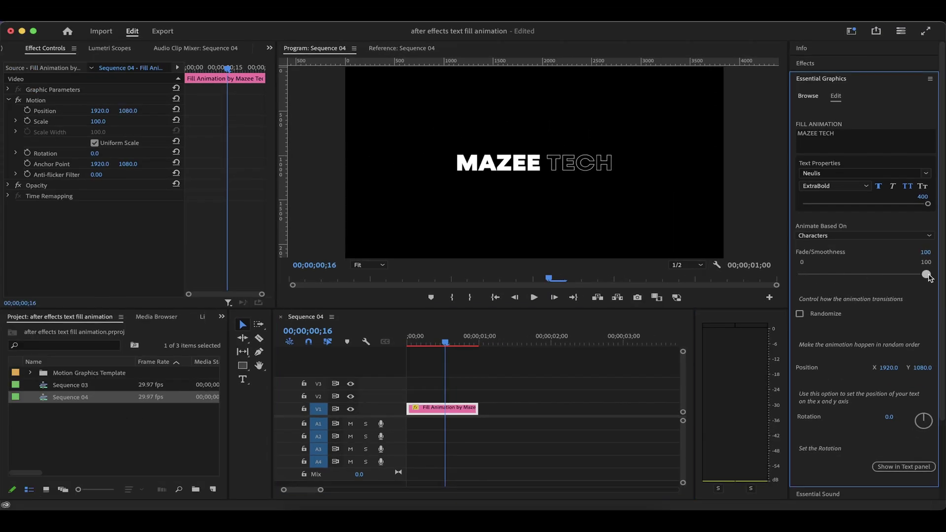
left_click_drag(446, 342, 455, 342)
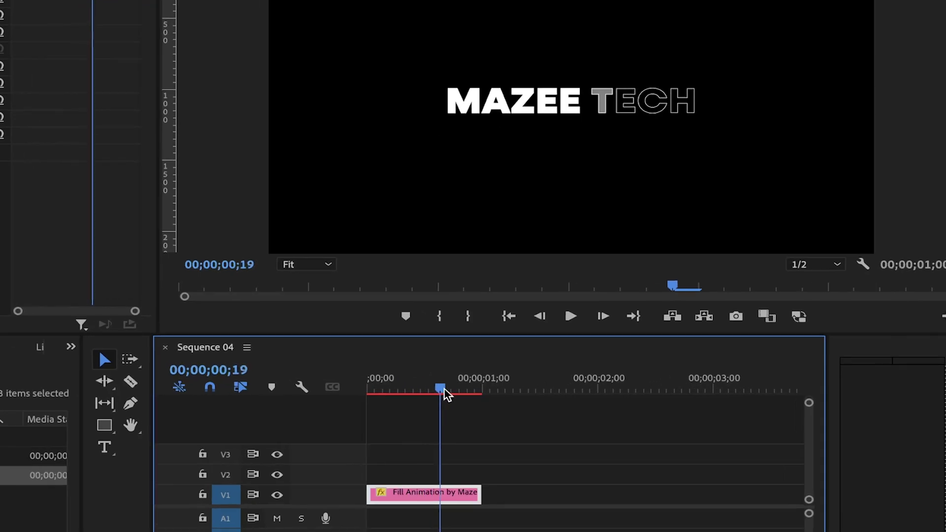
mouse_move(445, 394)
left_mouse_down()
mouse_move(454, 392)
mouse_move(419, 393)
mouse_move(429, 393)
left_mouse_up()
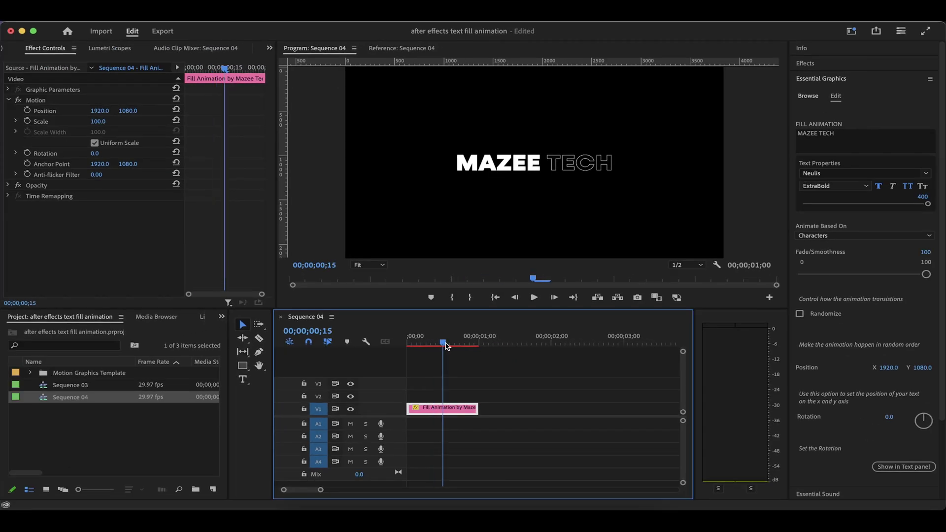
left_click_drag(446, 345, 458, 344)
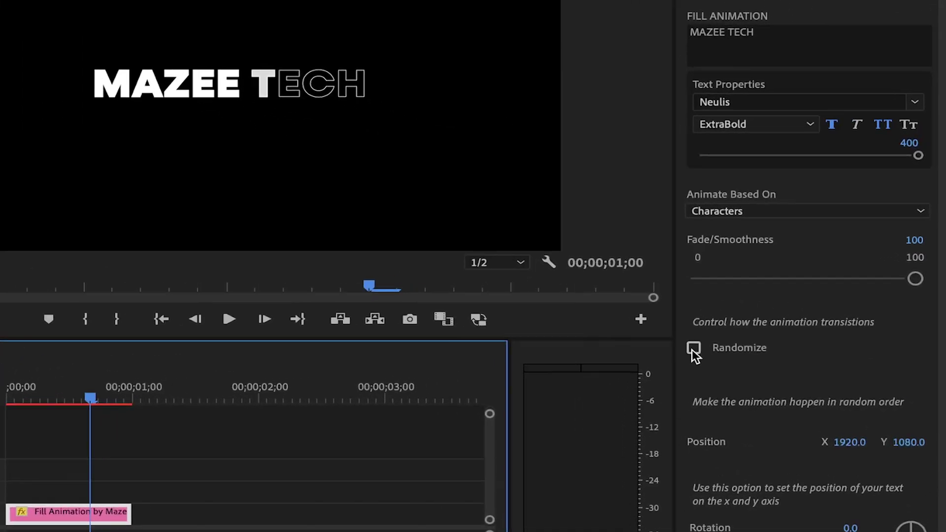
Turn on Randomize and scrub from the start to preview the random letter fill.
left_click(800, 314)
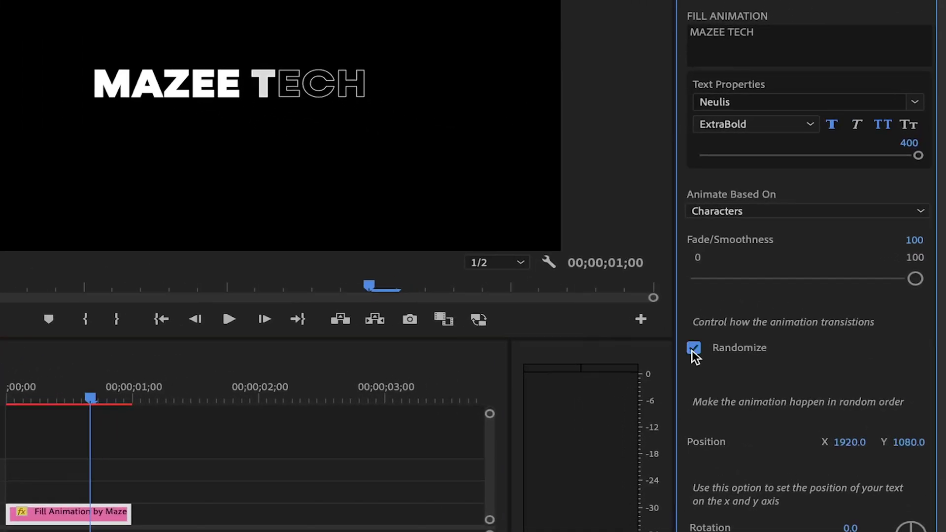
left_click(58, 394)
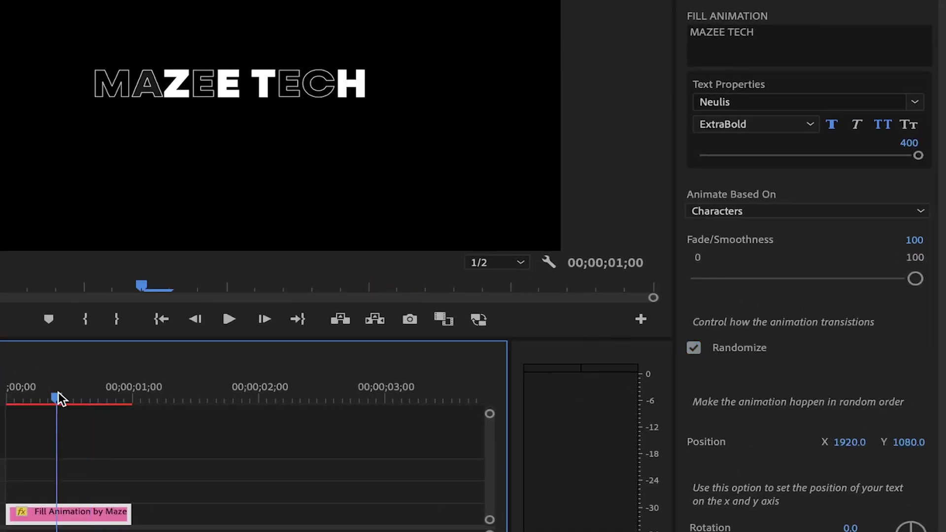
left_click_drag(58, 392, 9, 394)
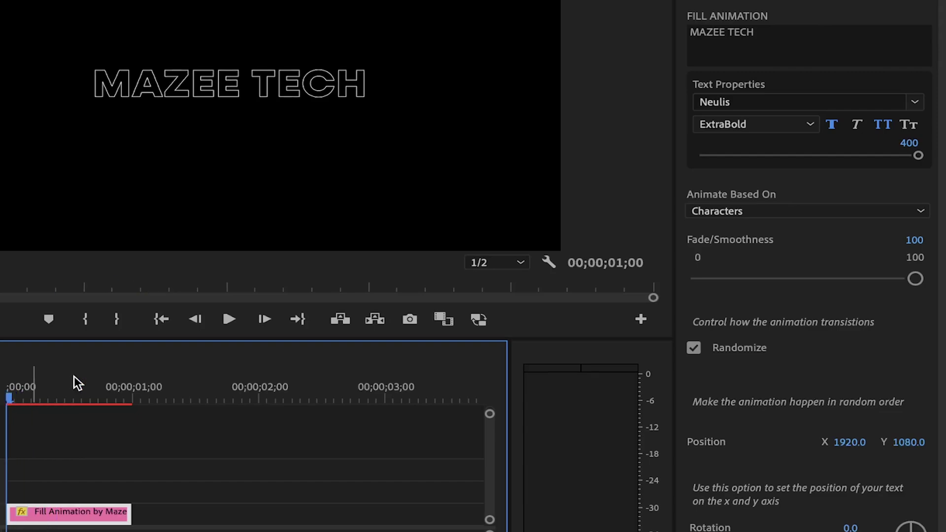
Nudge the MAZEE TECH title's position to X 1910, Y 1093.
left_click_drag(849, 443, 868, 443)
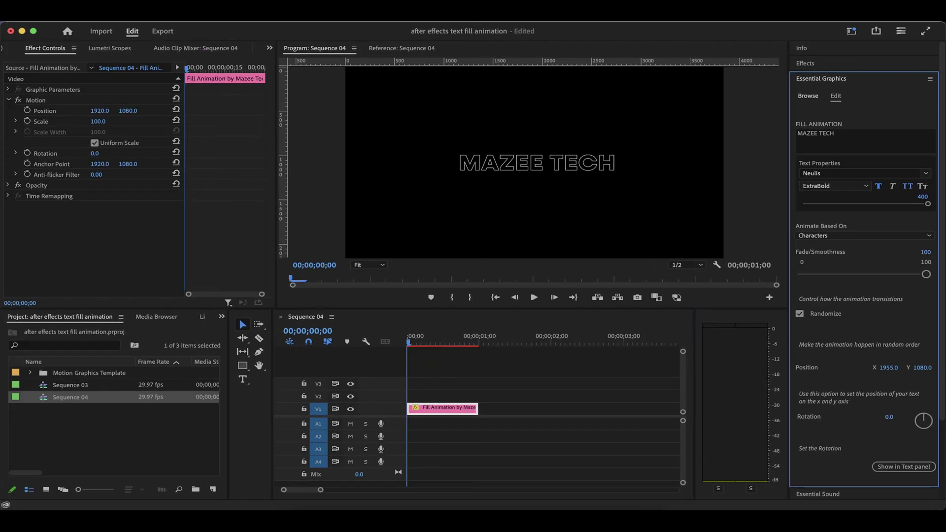
left_click_drag(889, 368, 926, 368)
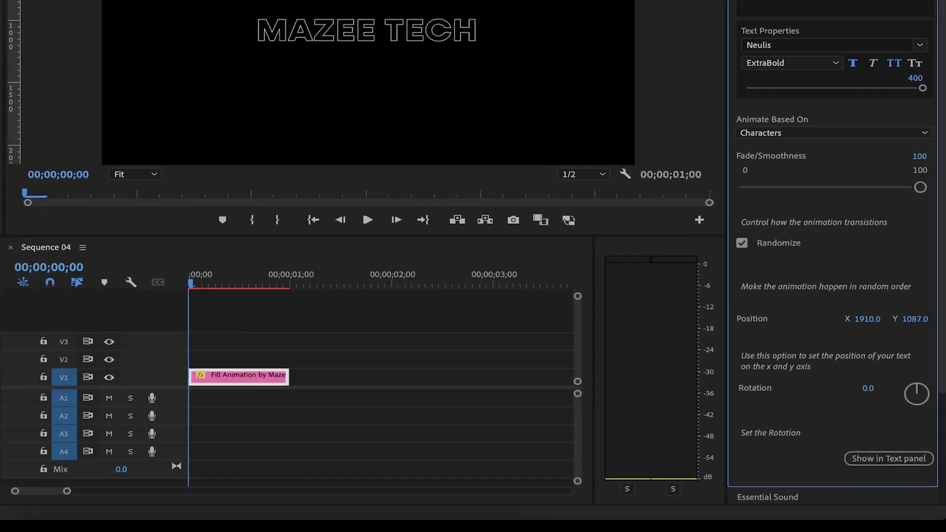
left_click_drag(916, 319, 920, 319)
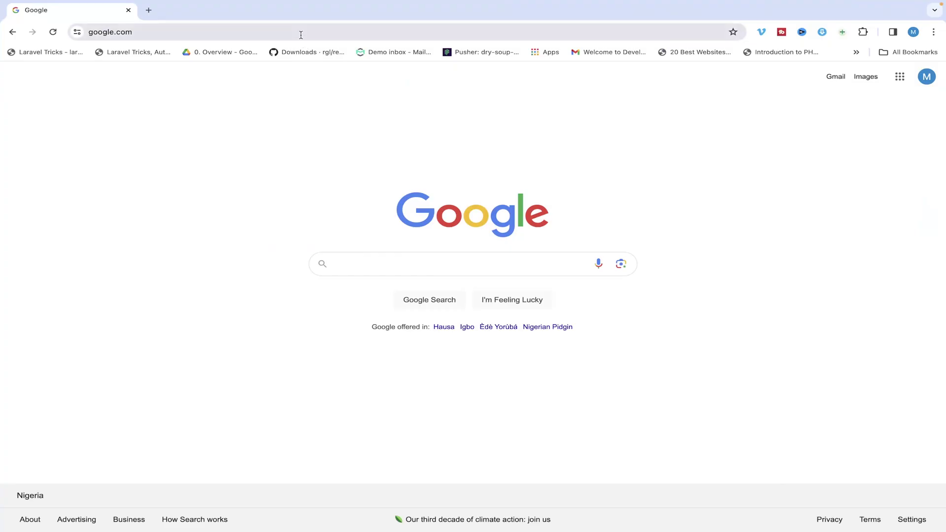
Search Google Images for 'Mahatma Gandhi'.
left_click(301, 32)
key("Return")
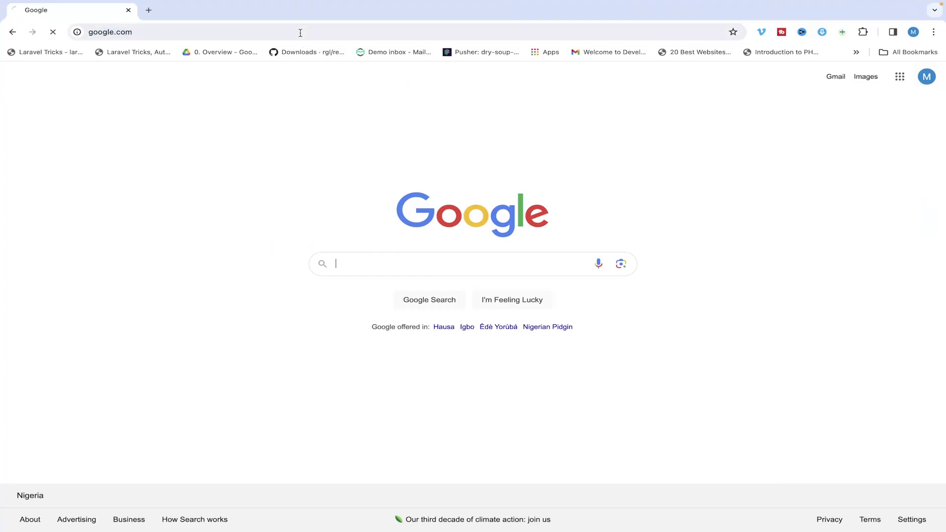
type("Mahatma Gandhi")
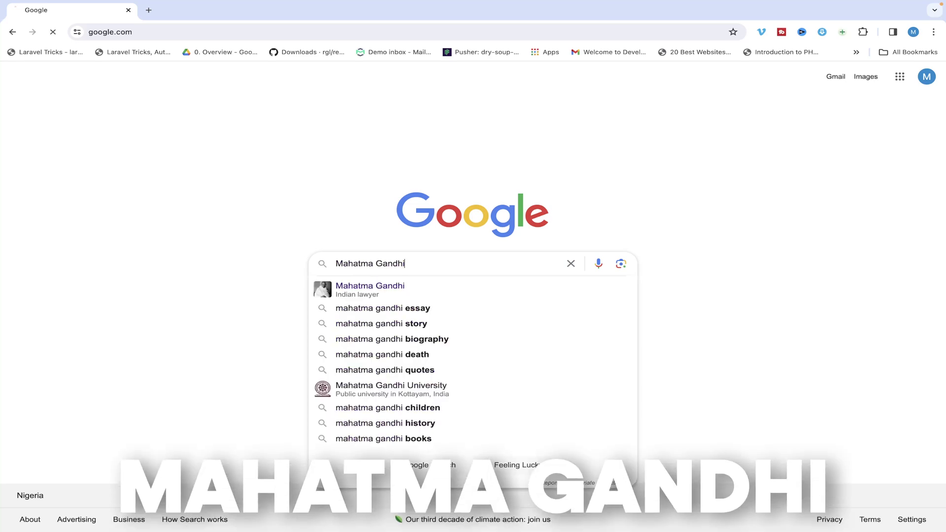
key("Return")
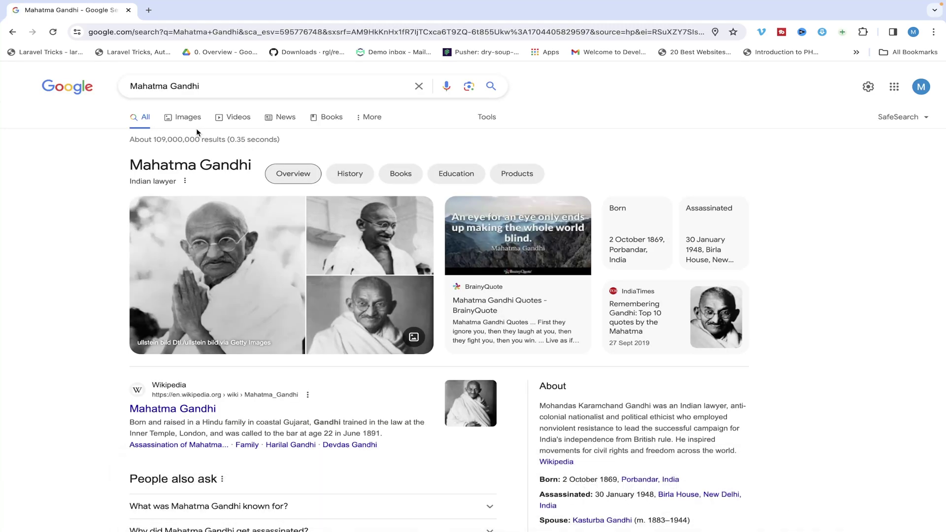
left_click(188, 127)
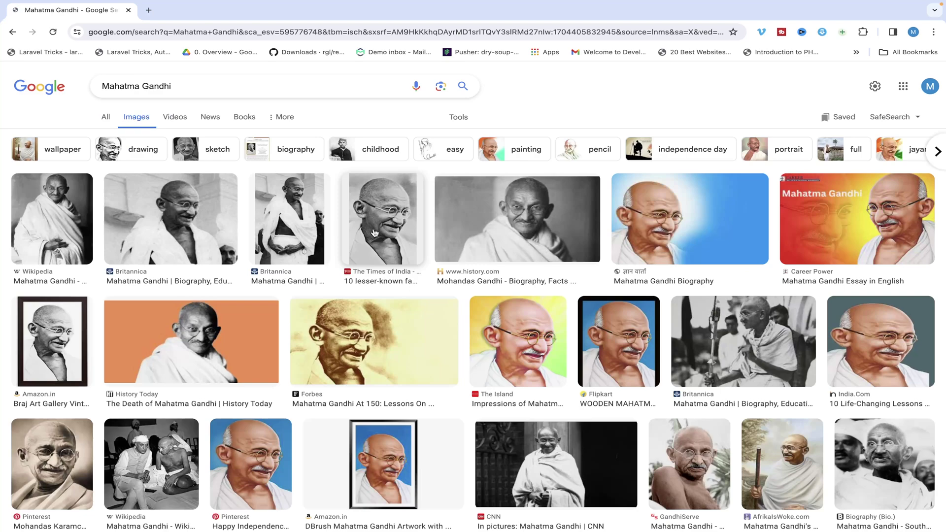
left_click(438, 217)
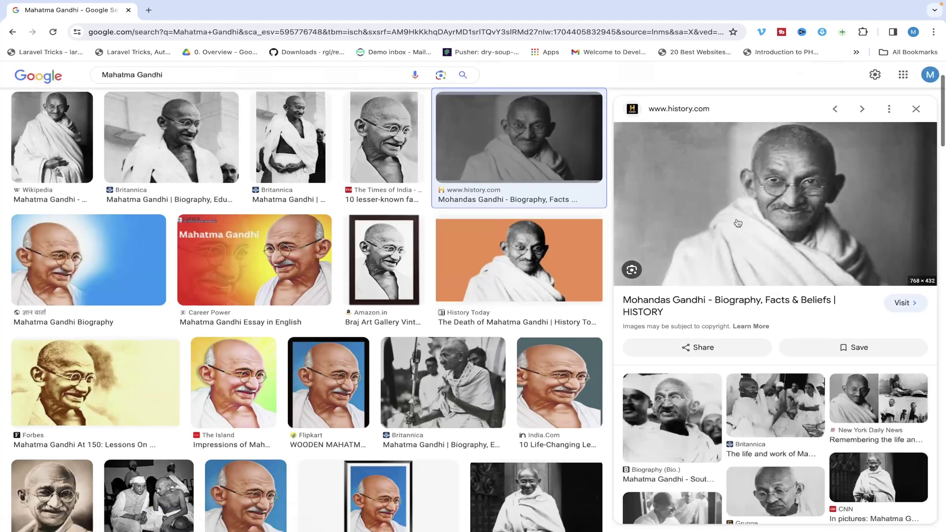
right_click(765, 228)
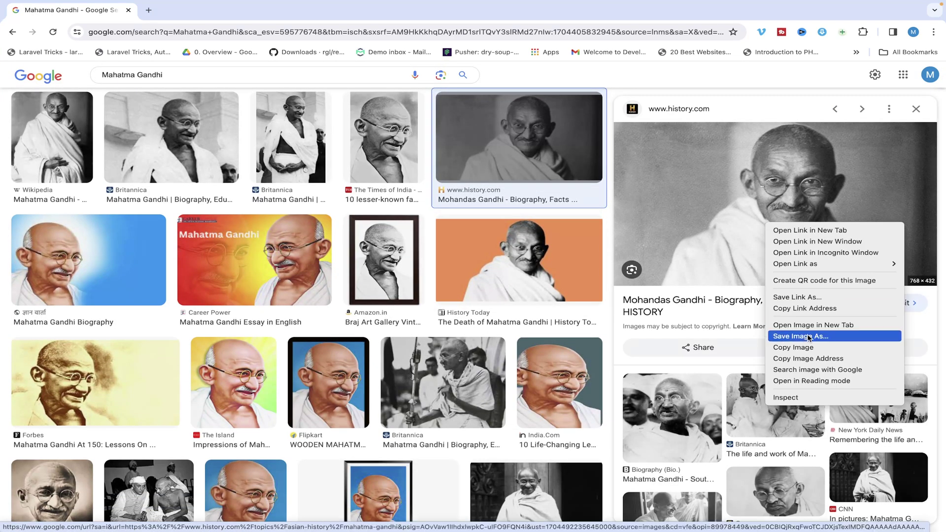
left_click(808, 335)
key("Return")
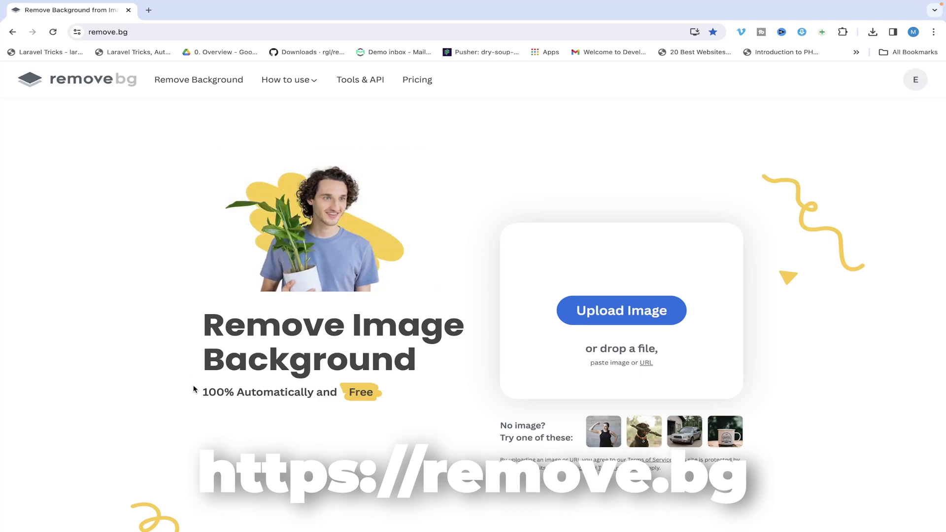
Upload the Gandhi jpg to remove.bg and download the background-free cutout.
left_click(604, 313)
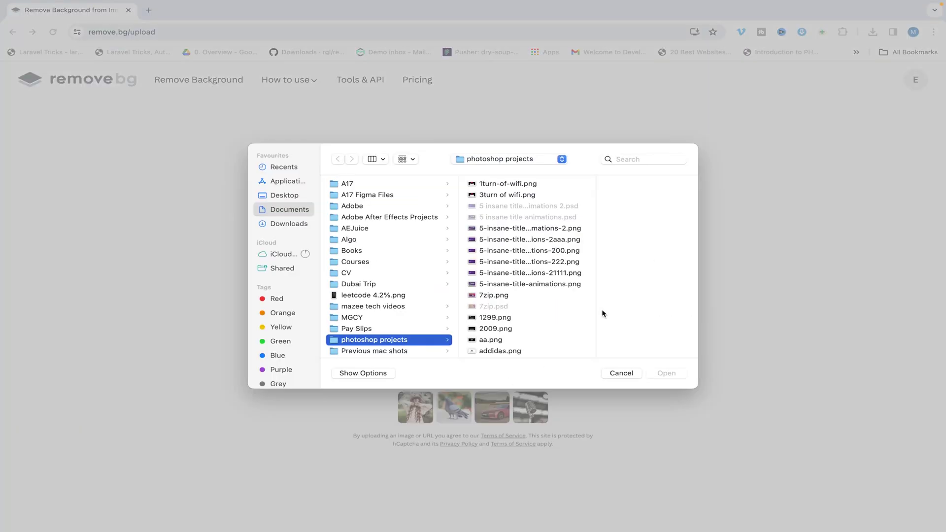
left_click(276, 299)
left_click(363, 198)
left_click(657, 371)
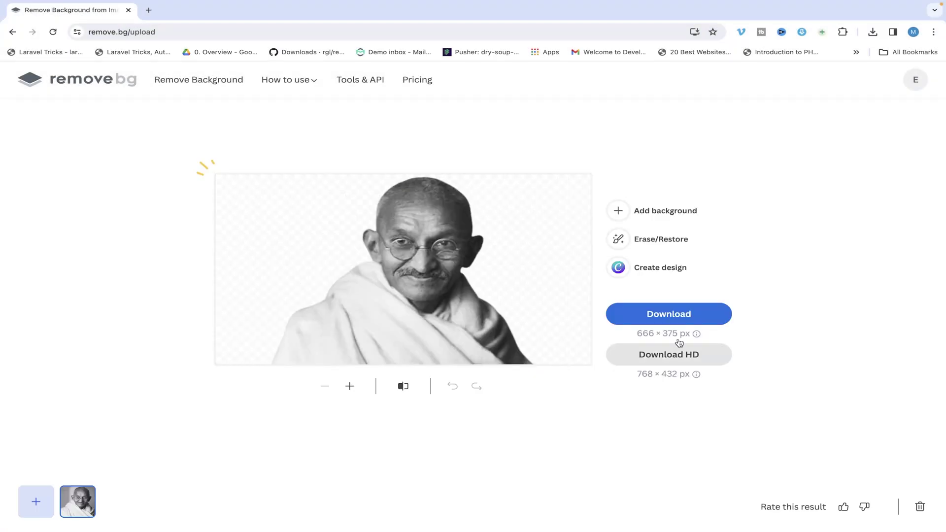
left_click(657, 314)
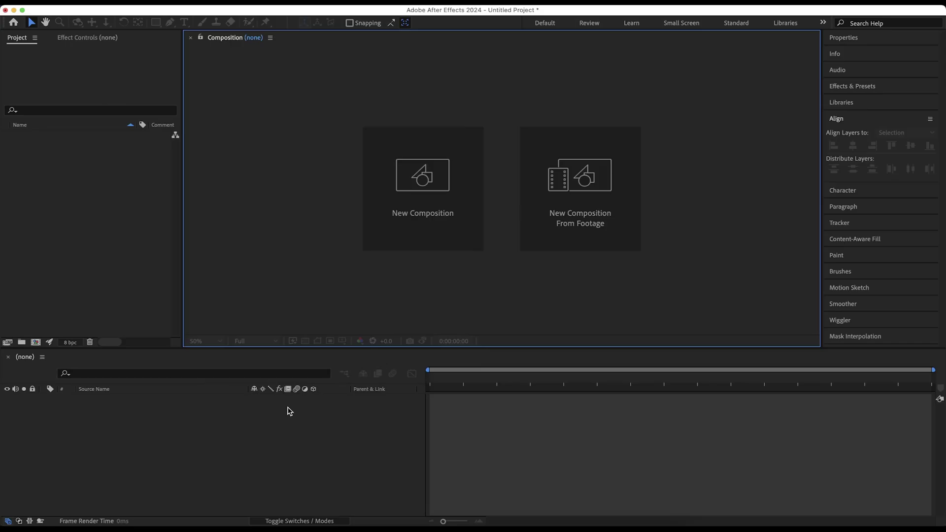
Create a 1920×1080, 29.97 fps composition named Text_03.
left_click(417, 211)
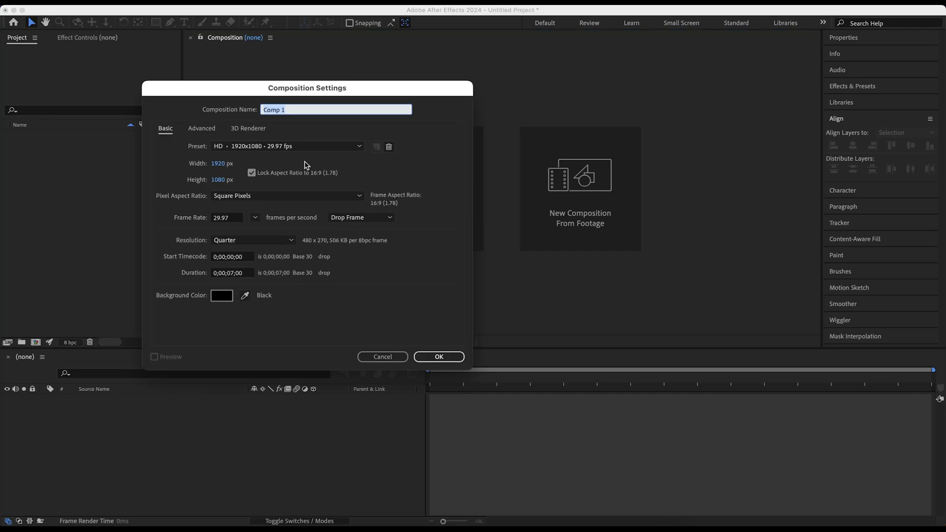
left_click(231, 273)
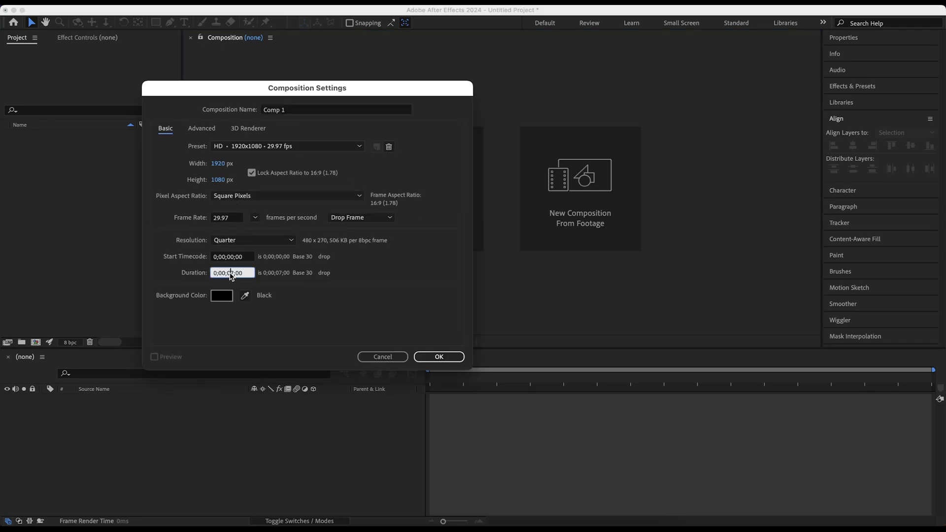
left_click(262, 111)
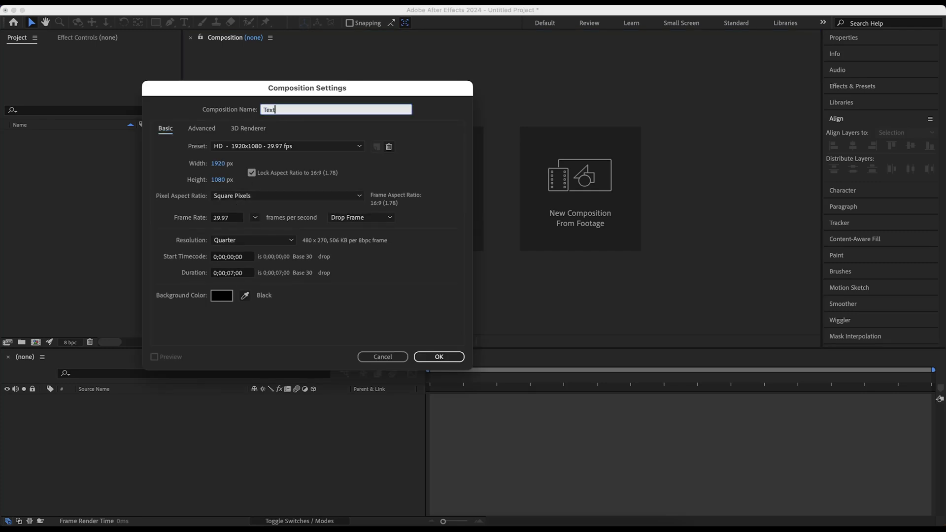
left_click(438, 357)
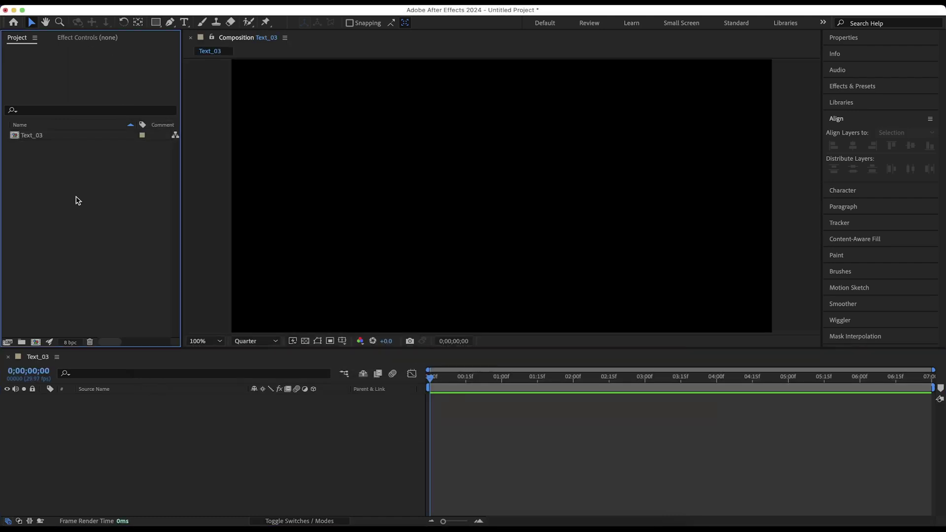
Import the background-removed Gandhi PNG and add it to Text_03 as a layer.
double_click(77, 200)
left_click(374, 162)
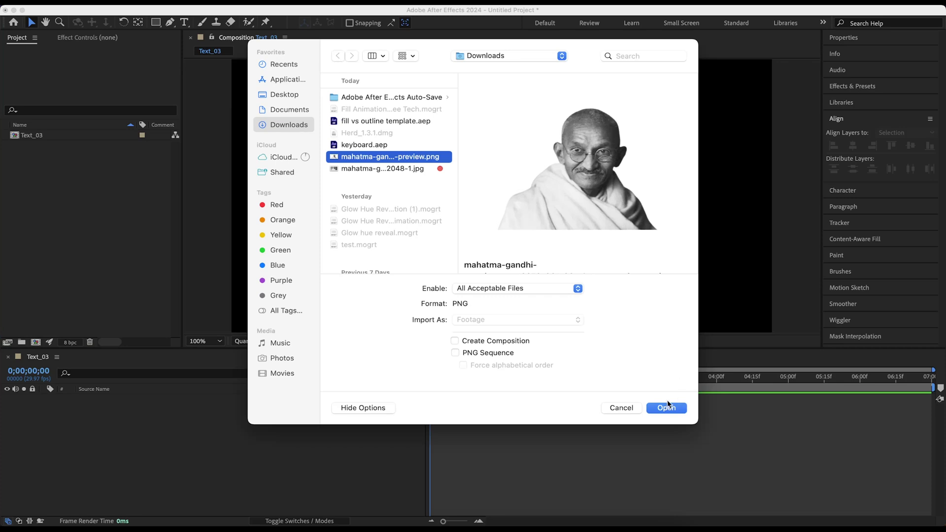
left_click(666, 407)
left_click_drag(34, 134, 71, 274)
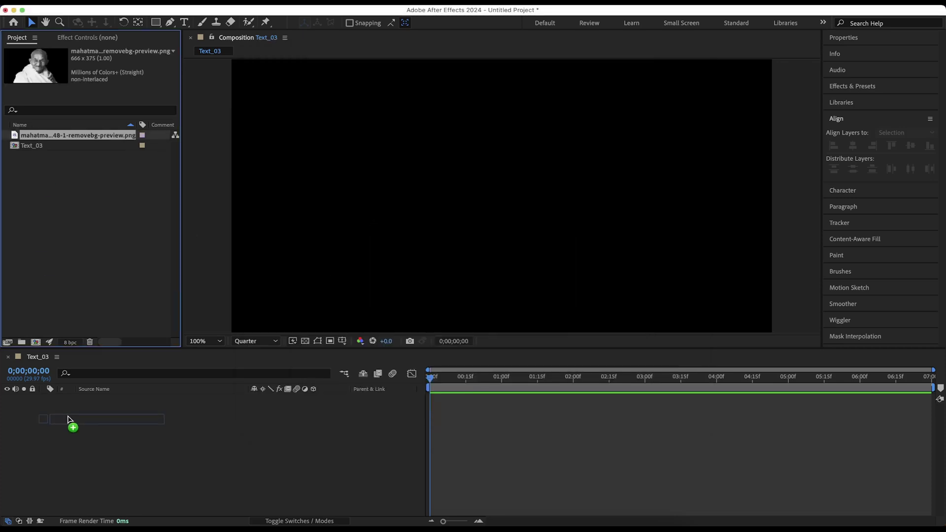
left_click_drag(68, 420, 70, 419)
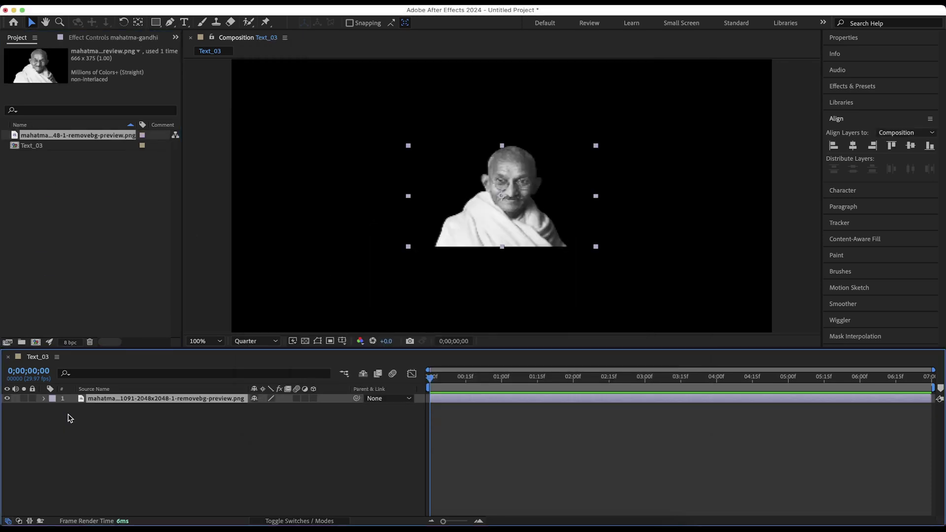
Scale the Gandhi image up proportionally and move it to the lower right of the frame.
left_click(597, 252)
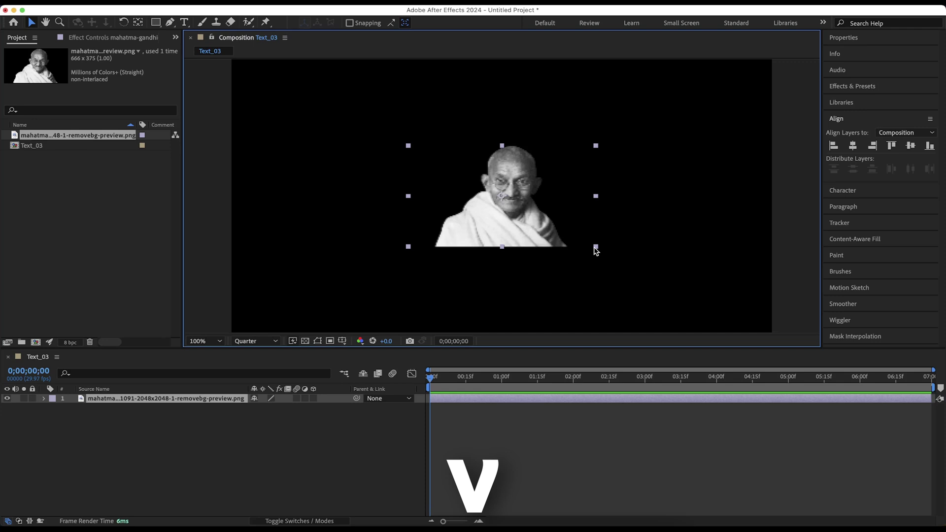
left_click_drag(595, 248, 659, 294)
key("shift")
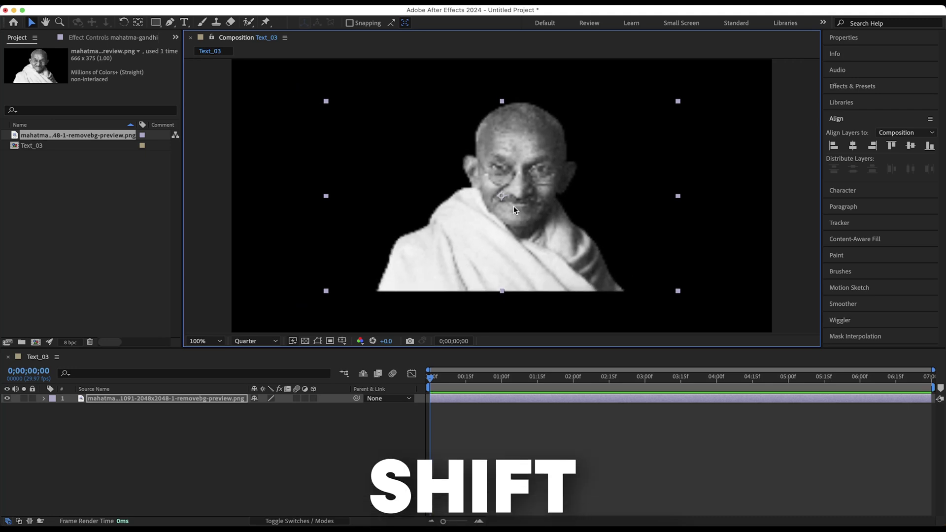
left_click_drag(514, 206, 662, 246)
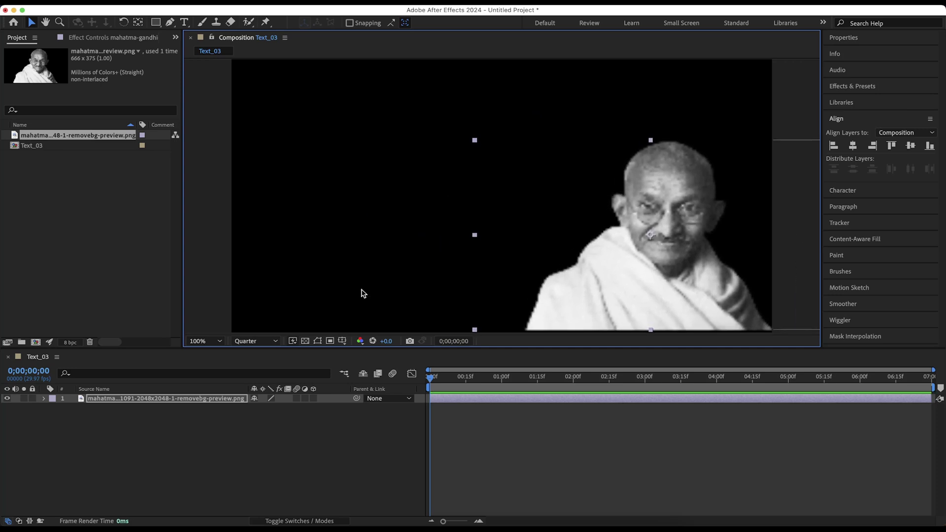
left_click(255, 341)
Paste the Gandhi quote as a new text layer near the top left.
left_click(257, 372)
left_click(411, 158)
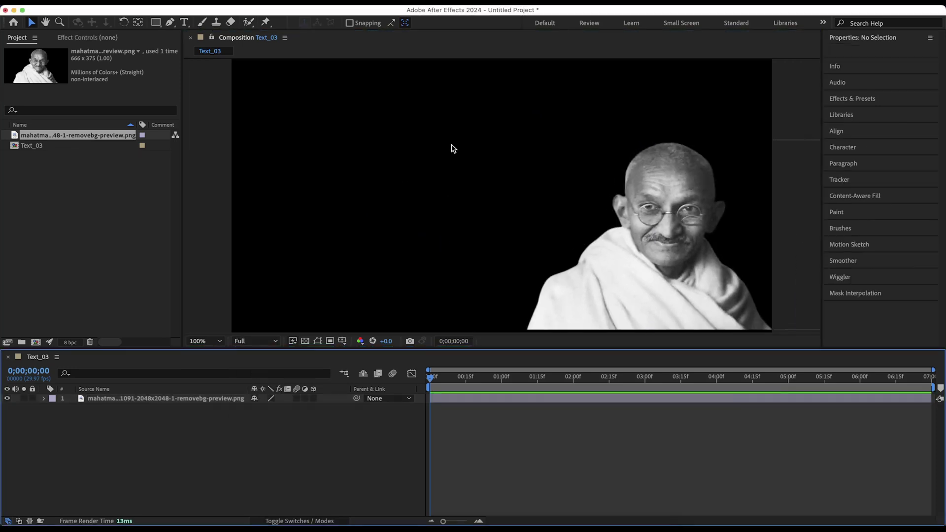
left_click(185, 22)
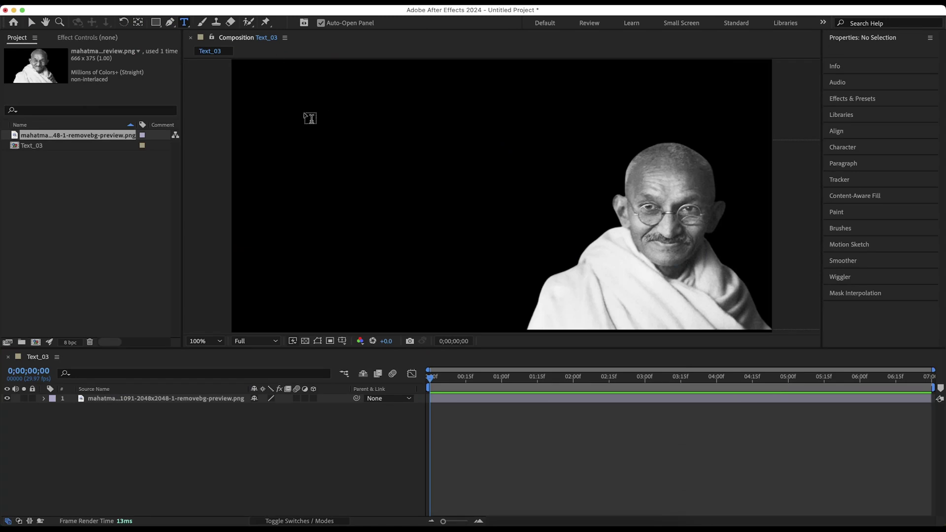
left_click(302, 114)
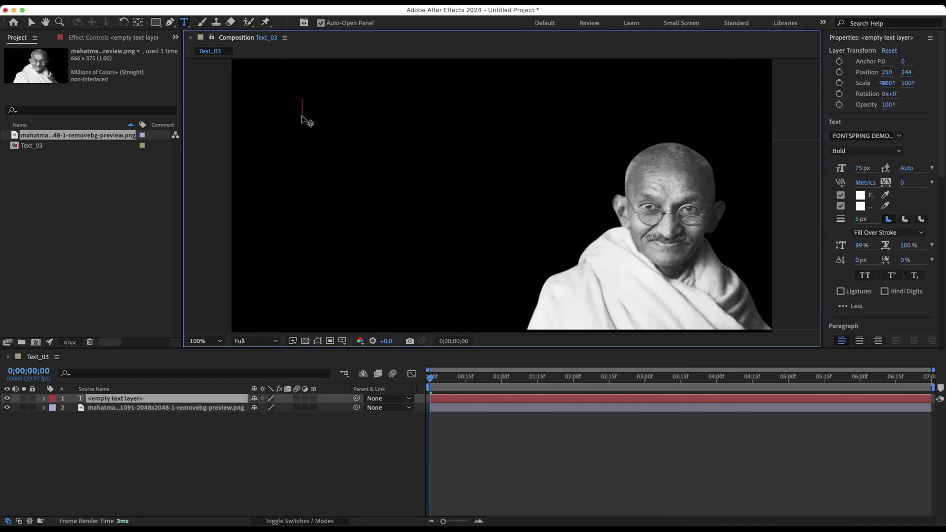
key("super+v")
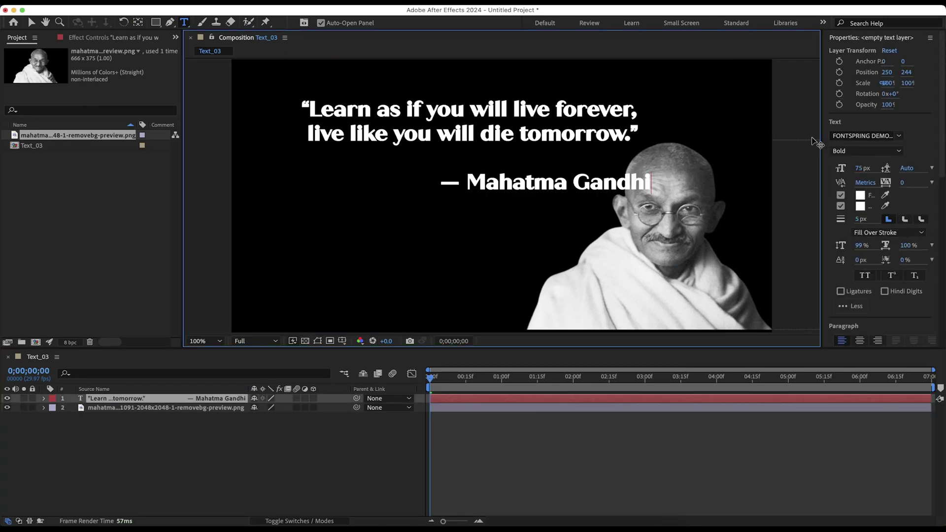
Choose a font for the quote and make it outline-only with a white stroke.
left_click(857, 136)
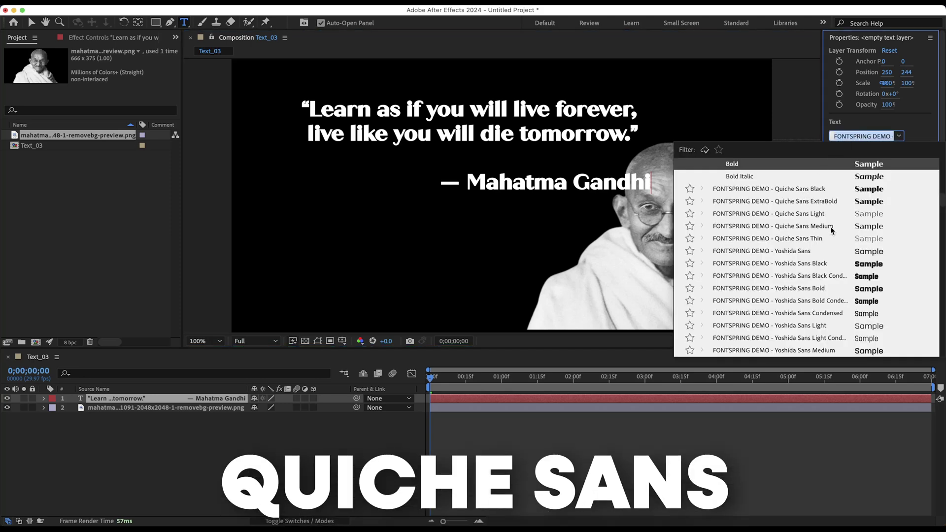
left_click(718, 139)
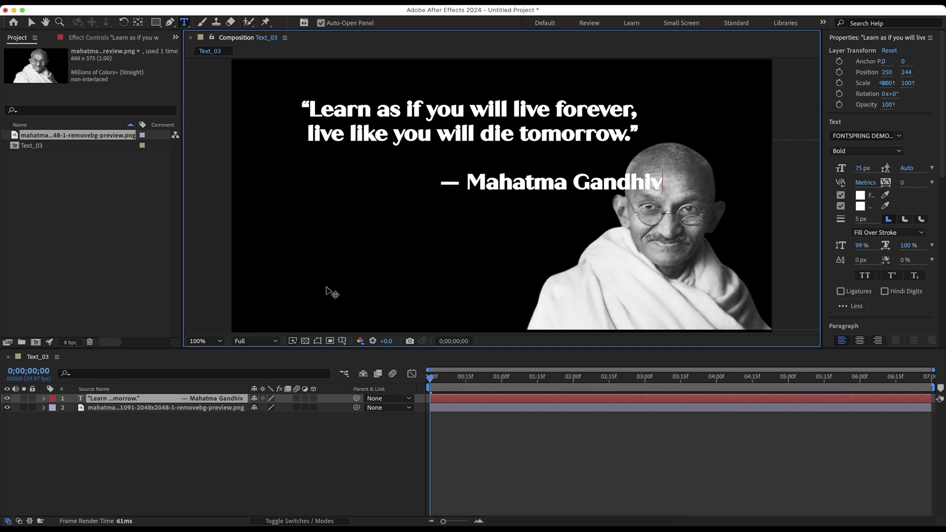
key("Escape")
left_click(841, 196)
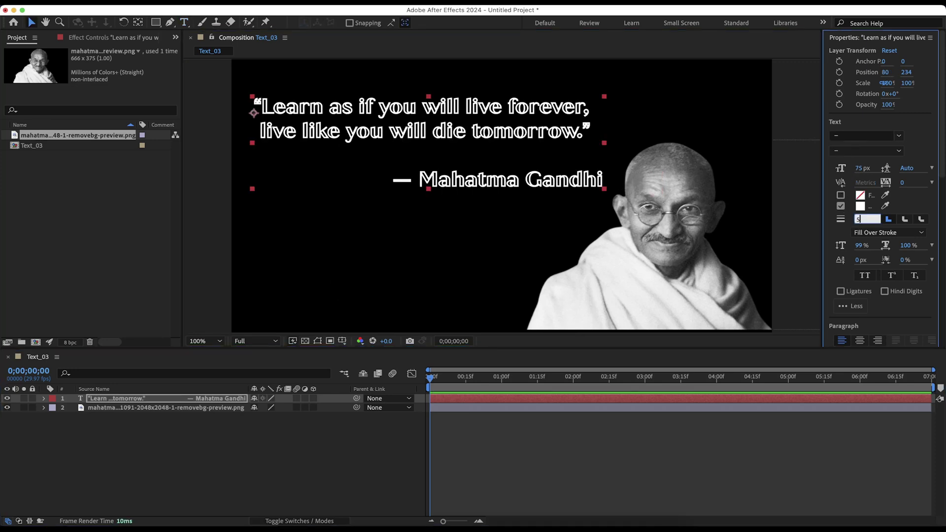
left_click(860, 206)
left_click(657, 183)
Scale the quote text down so it sits left of the Gandhi photo.
key("shift+slash")
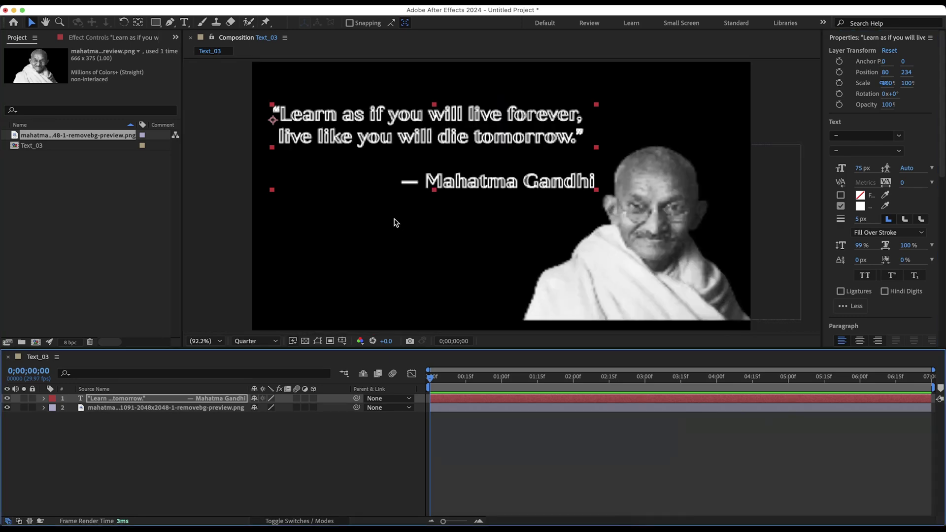
left_click(393, 222)
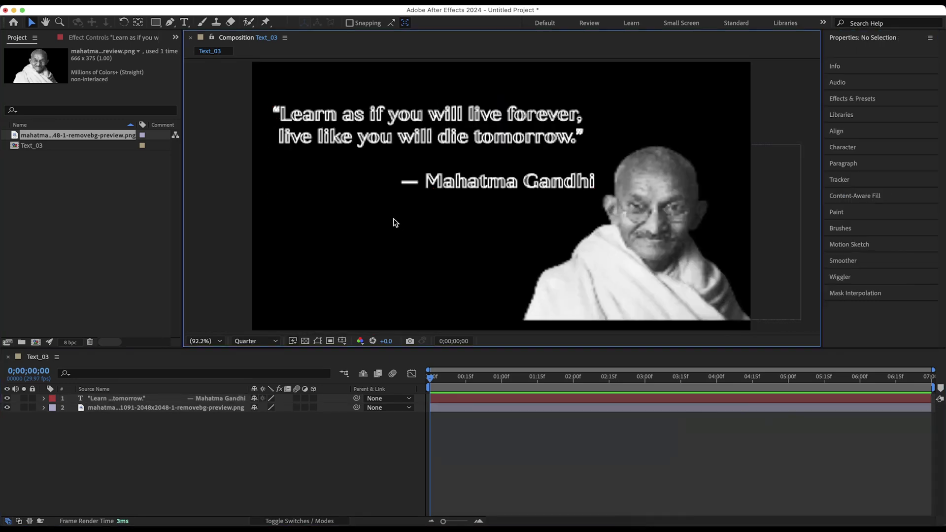
key("grave")
left_click(394, 223)
key("shift+slash")
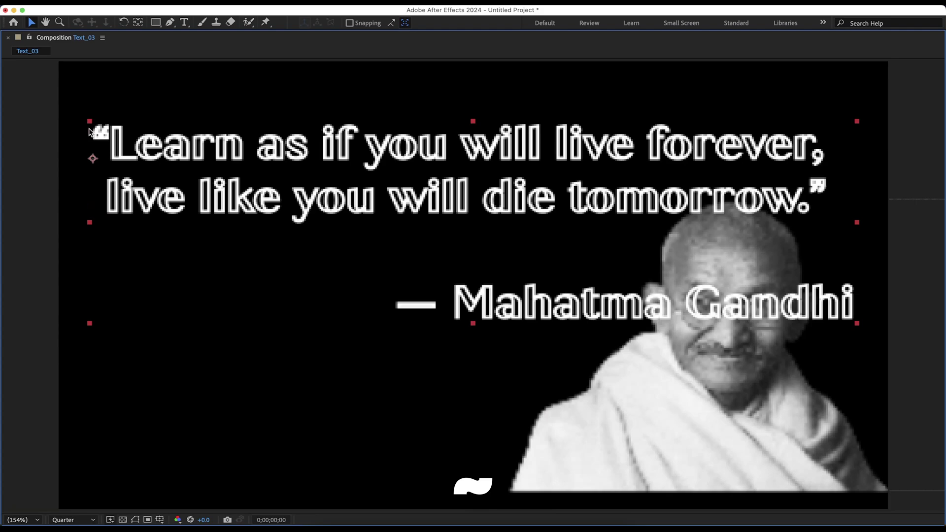
left_click_drag(90, 130, 154, 151)
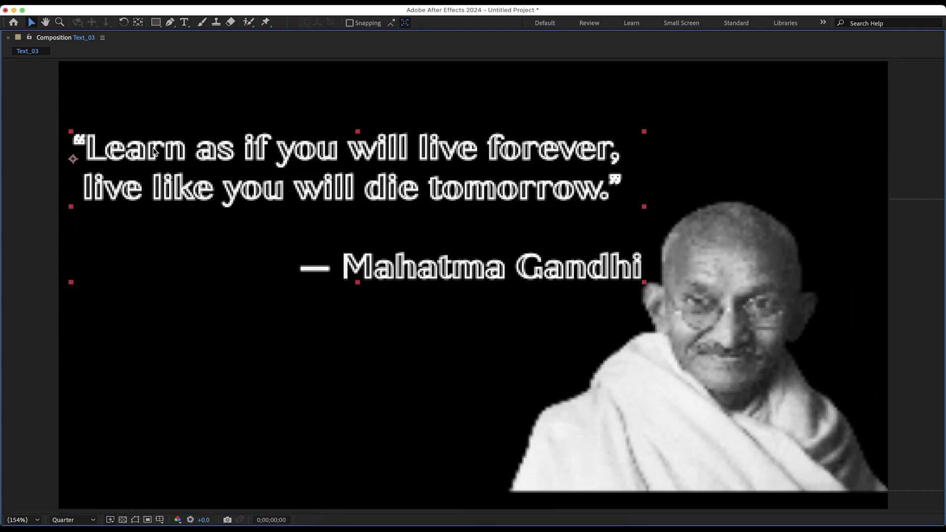
key("grave")
left_click(252, 338)
Set the preview to full resolution and add a Fill Opacity animator to the quote layer.
left_click(251, 361)
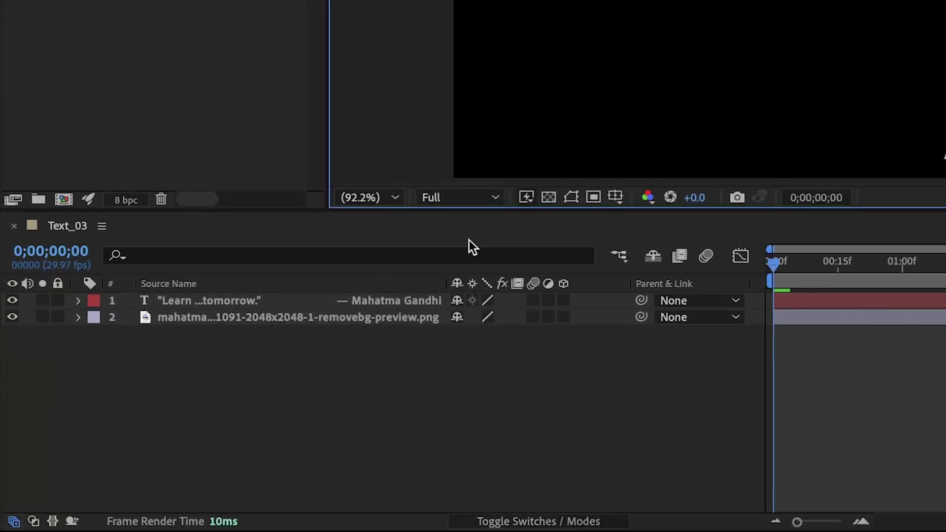
left_click(579, 221)
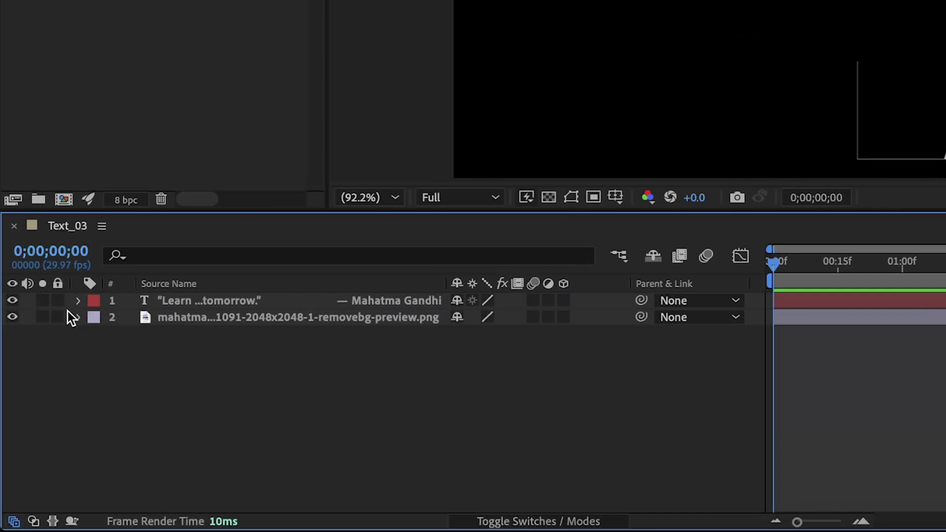
left_click(77, 302)
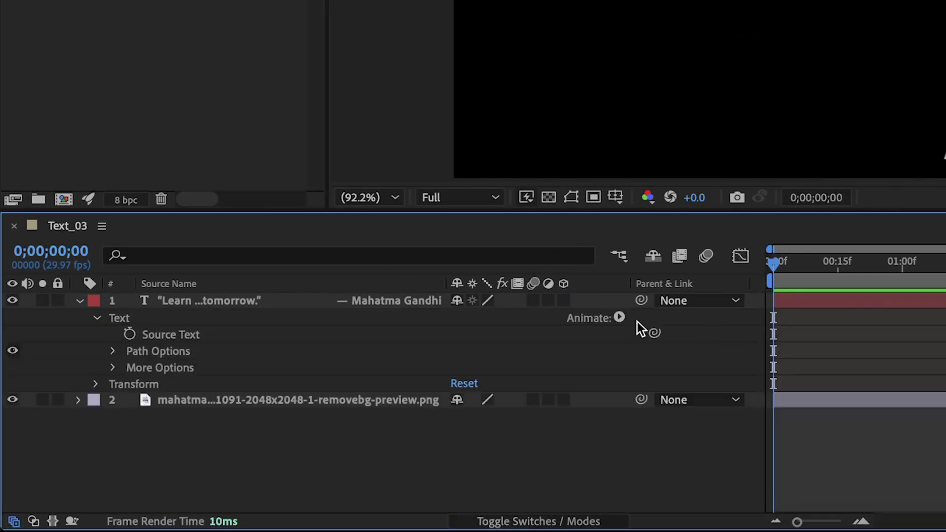
left_click(620, 318)
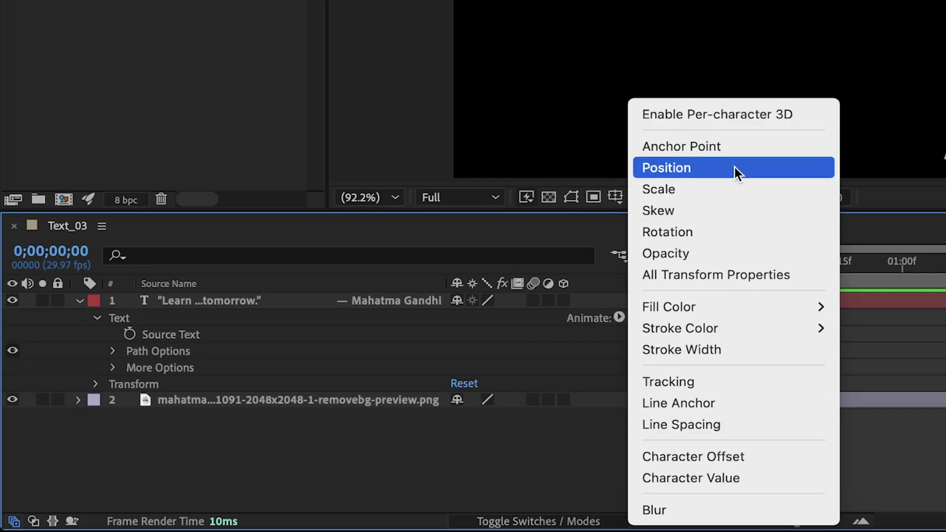
mouse_move(726, 306)
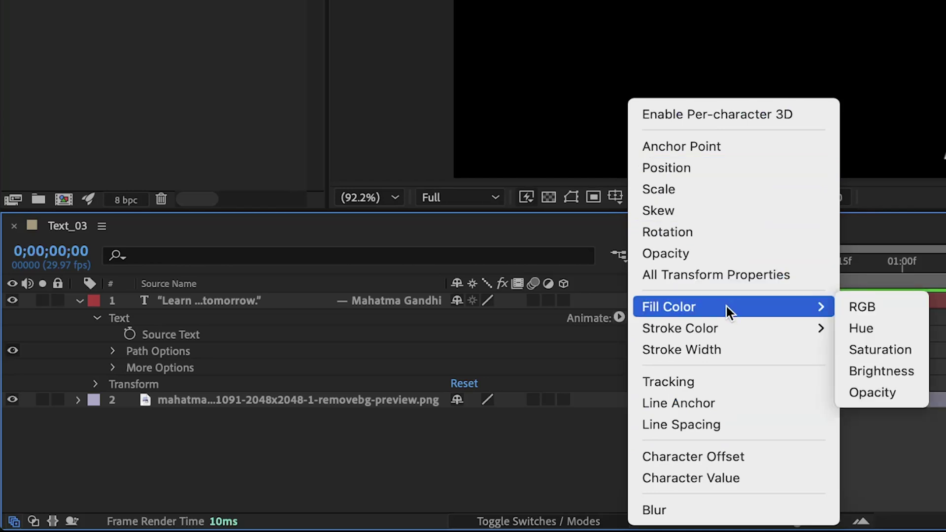
left_click(877, 400)
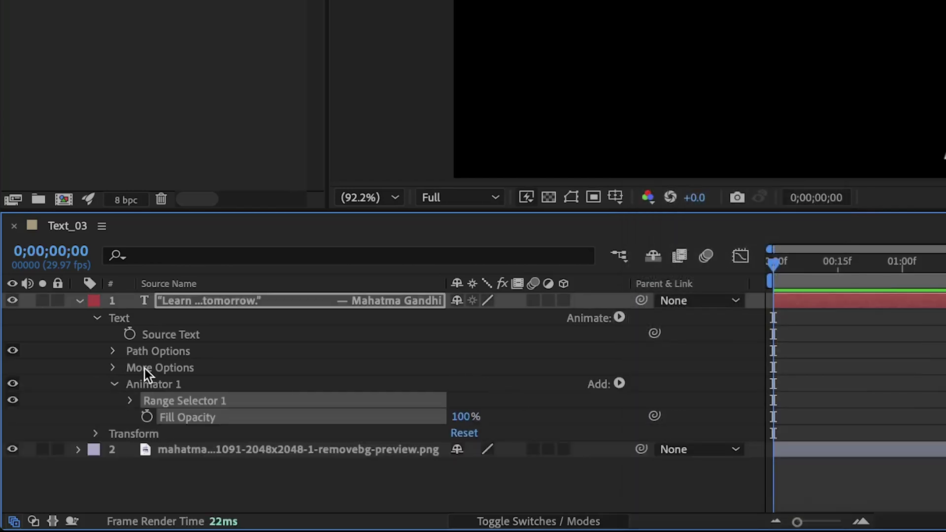
Rename the new animator to 'Fill Animator' and expand its Range Selector.
left_click(167, 387)
key("Return")
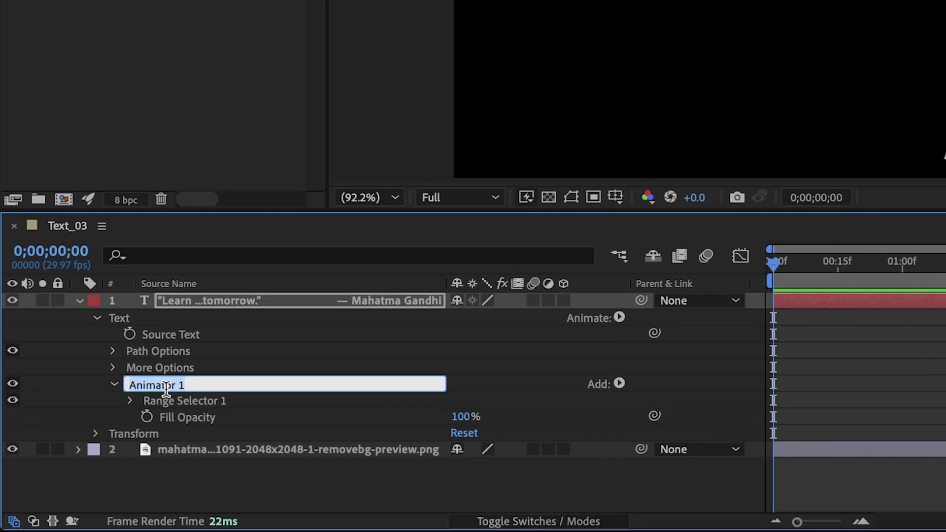
key("Right")
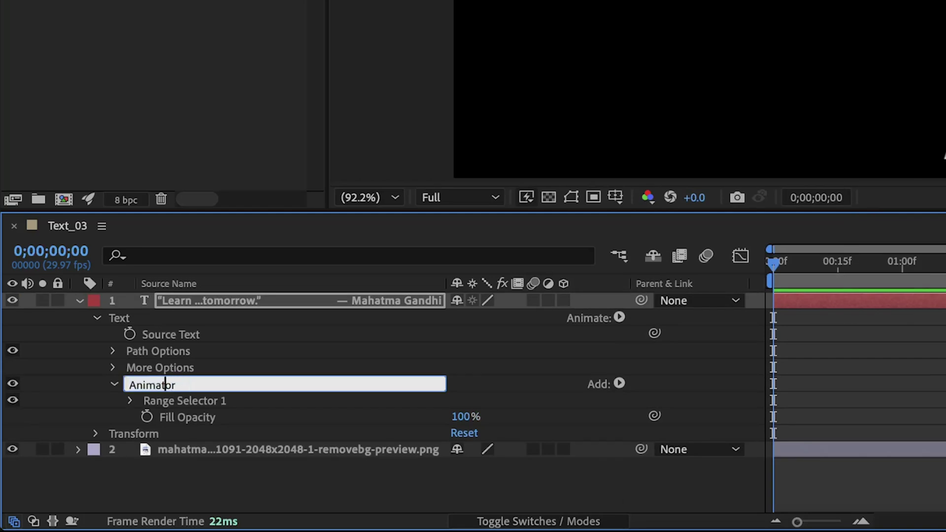
key("Home")
type("Fill")
key("Return")
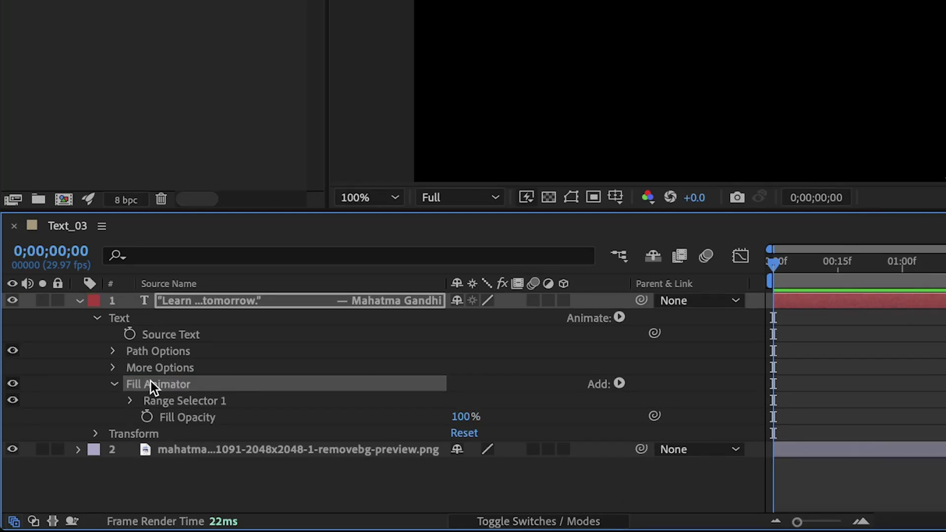
left_click(131, 401)
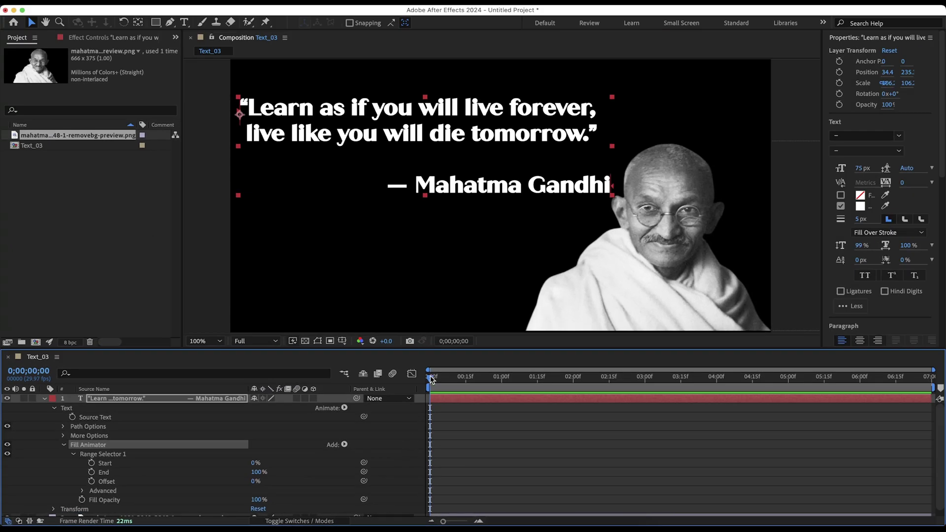
Keyframe Range Selector End at 0% at 0 s and 100% at 5 s, then scrub to check.
left_click(92, 472)
left_click(258, 474)
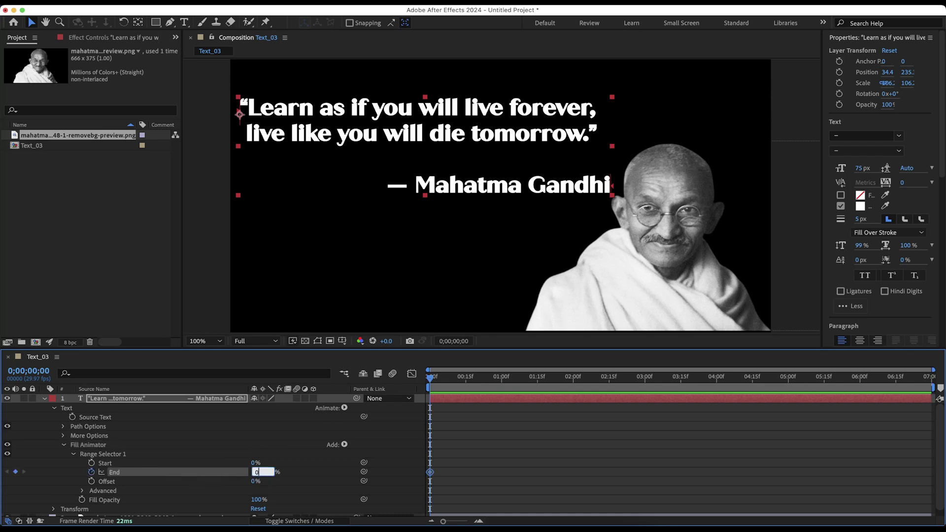
key("Return")
left_click_drag(432, 381, 791, 389)
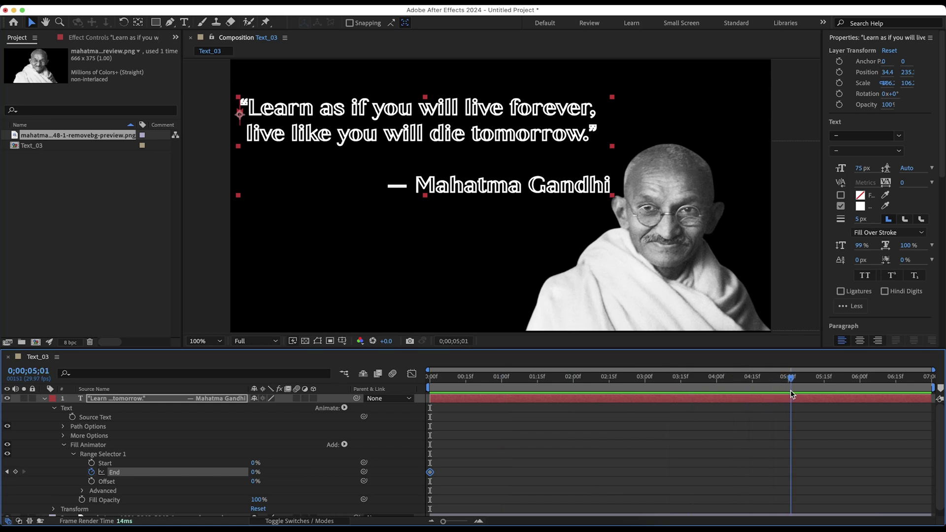
left_click(255, 474)
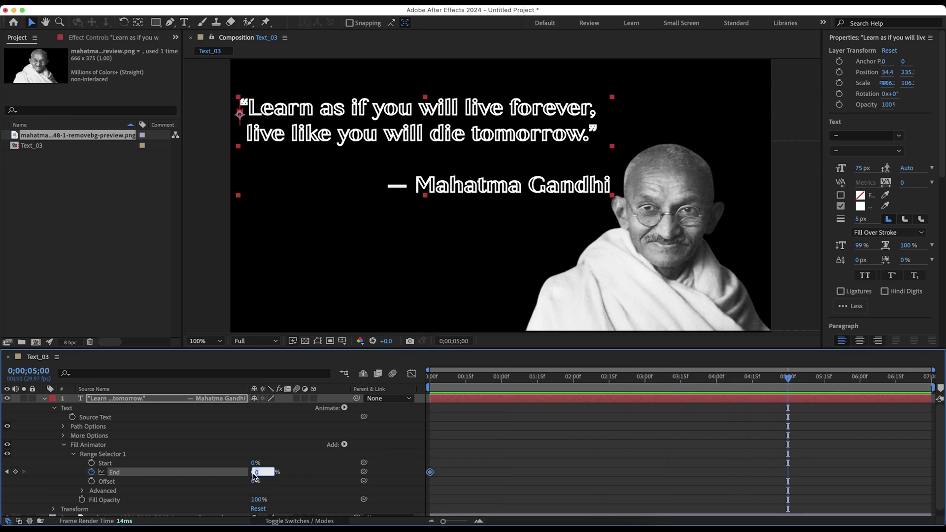
key("Return")
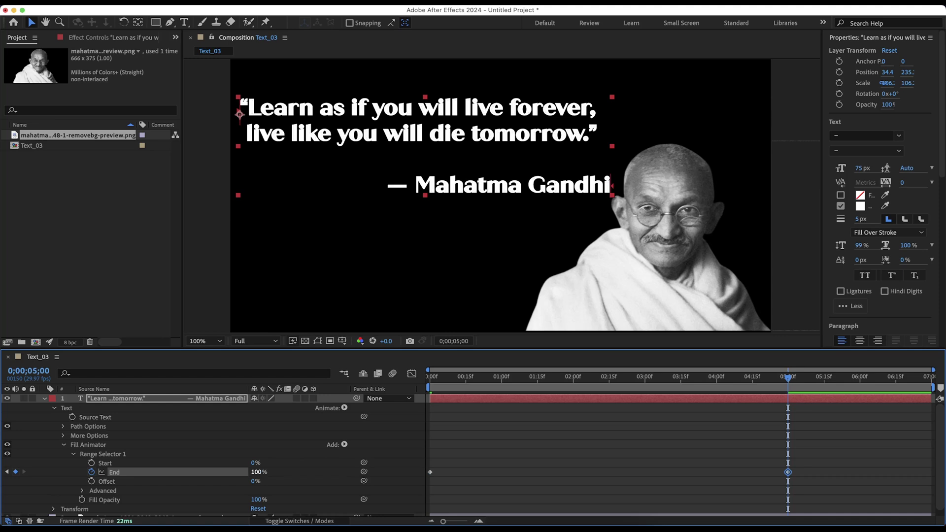
left_click_drag(788, 379, 664, 378)
left_click_drag(580, 378, 429, 377)
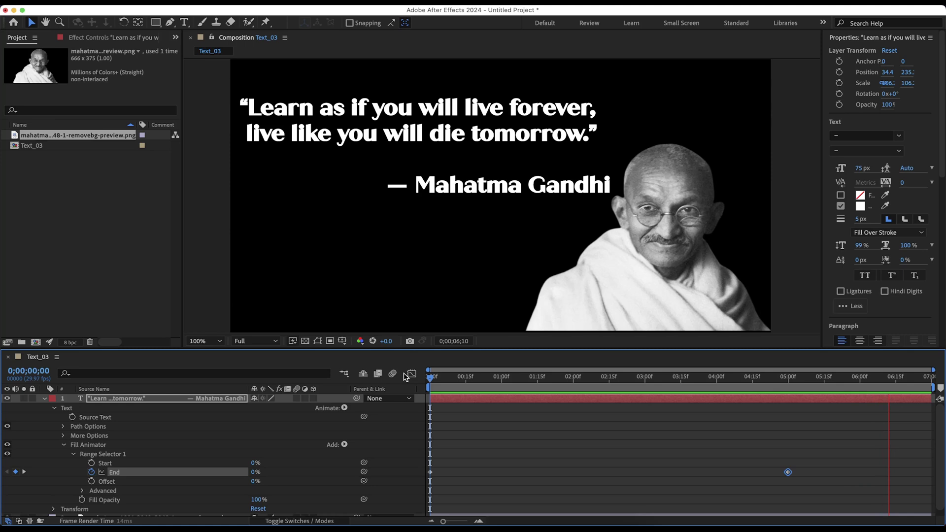
Stop playback and set the Range Selector's Based On to Characters Excluding Spaces.
key("space")
left_click_drag(539, 153, 605, 153)
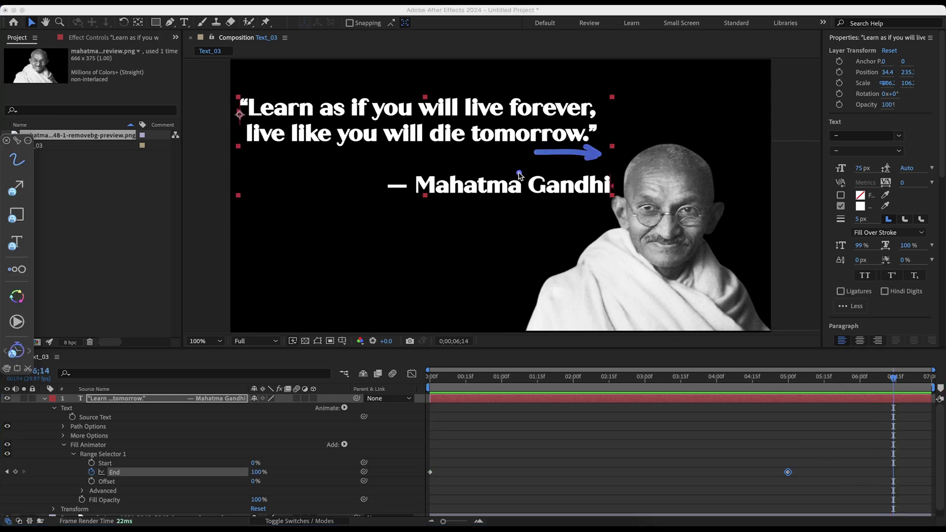
mouse_move(427, 206)
left_mouse_down()
mouse_move(518, 202)
mouse_move(541, 216)
left_mouse_up()
left_click_drag(414, 152, 436, 158)
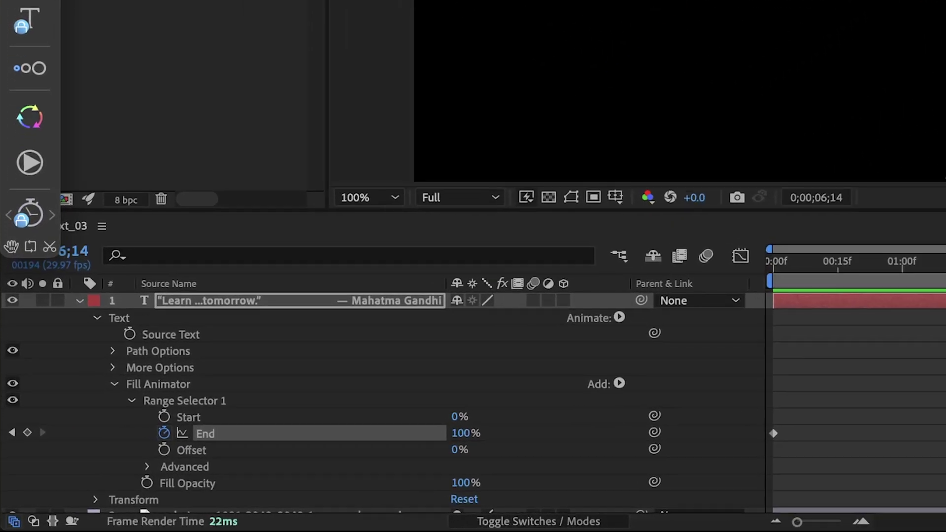
left_click(147, 467)
scroll(296, 443, "down", 3)
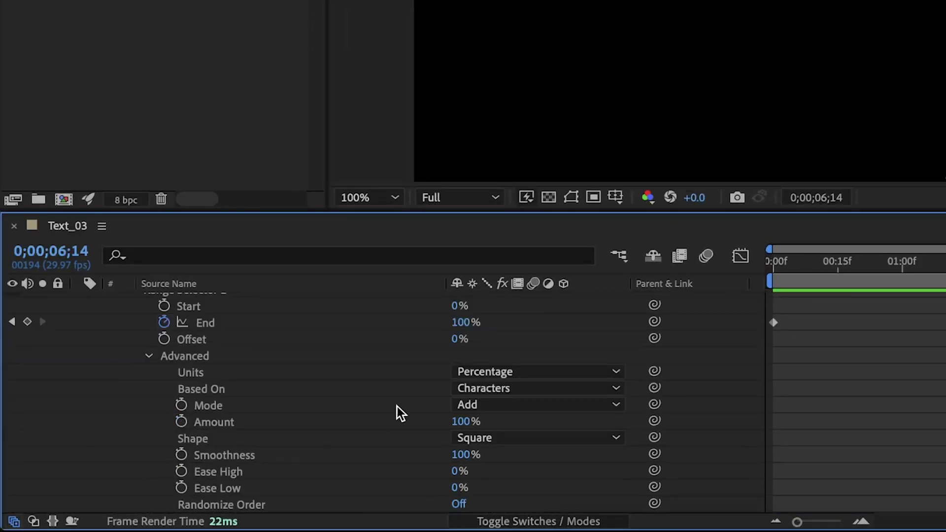
left_click(483, 389)
left_click(501, 427)
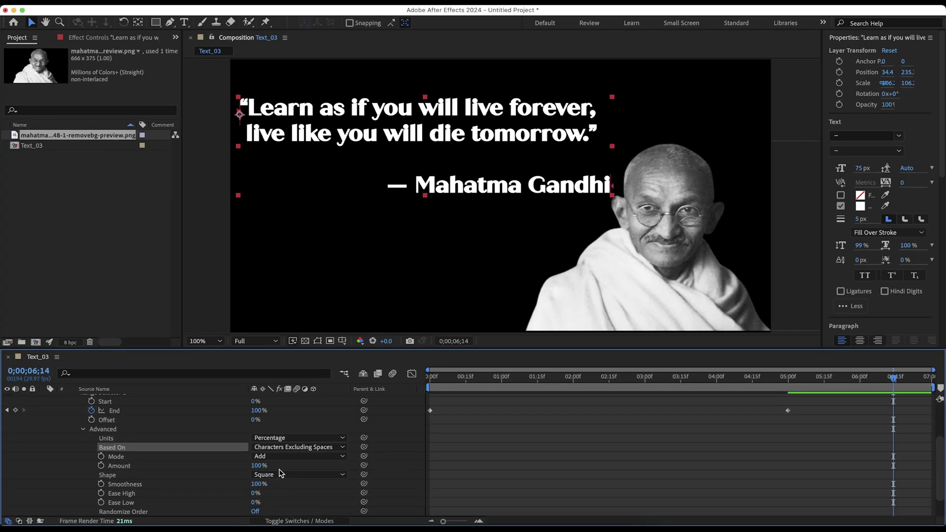
Maximize the composition viewer and play the quote fill reveal from the start.
key("grave")
key("Home")
key("space")
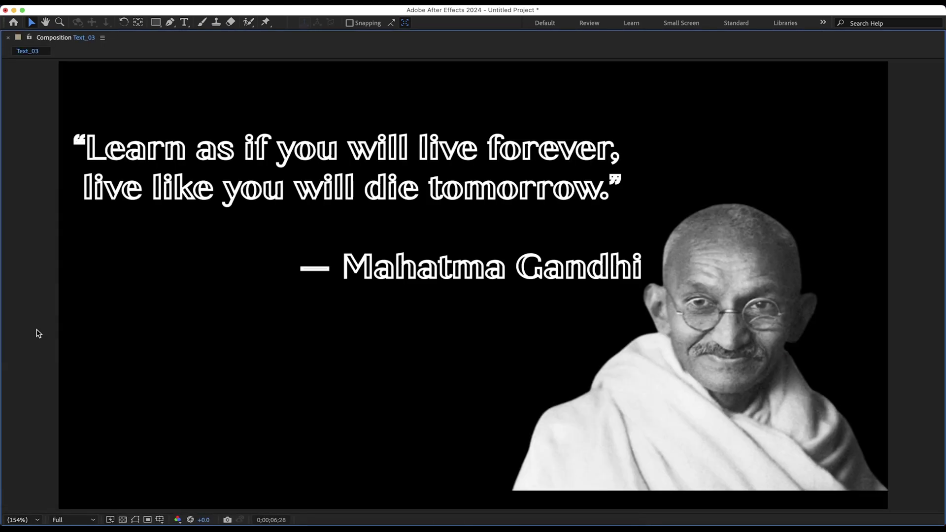